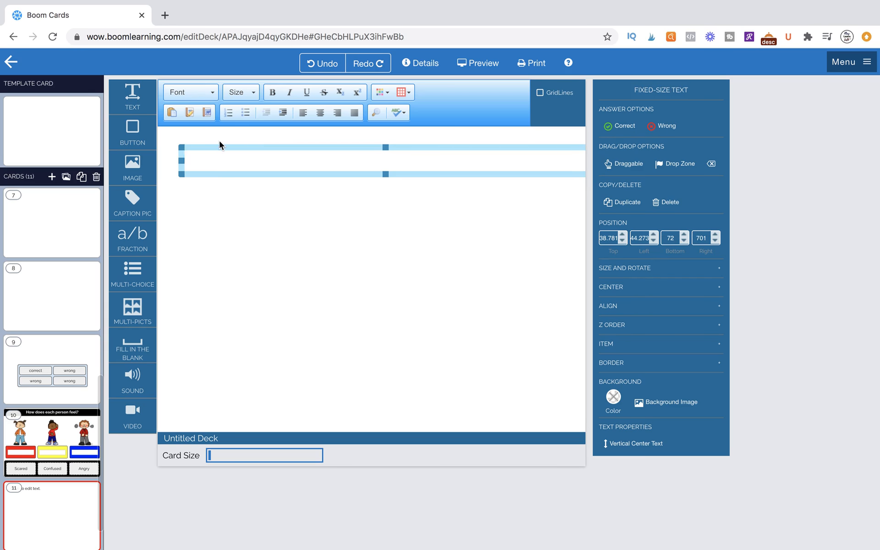
Stretch the empty text box across the full top of card 11, down to about 45, and fill its background black.
left_click_drag(182, 147, 158, 127)
left_click_drag(218, 174, 216, 163)
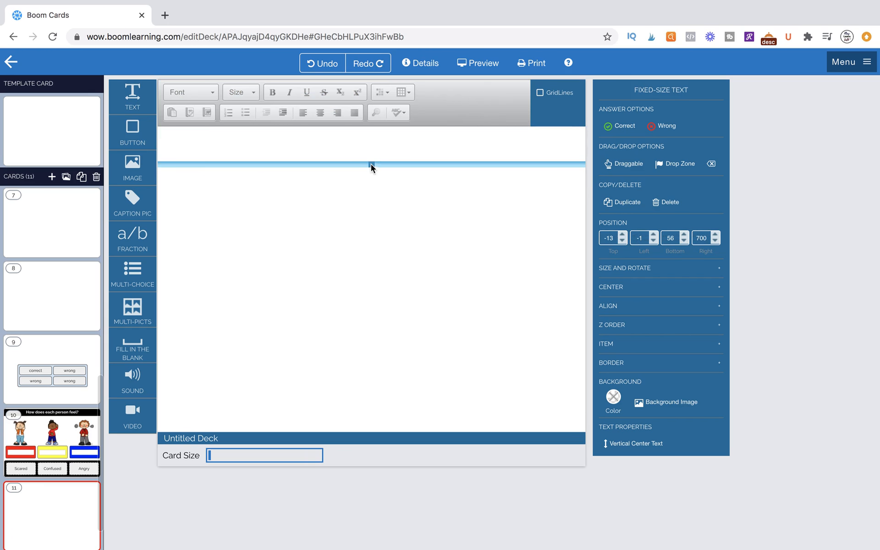
left_click_drag(371, 165, 372, 157)
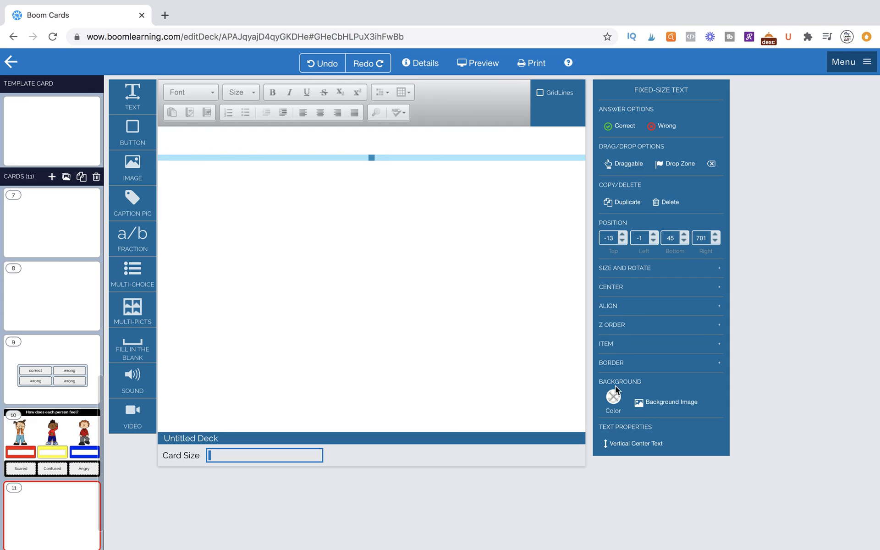
left_click(614, 397)
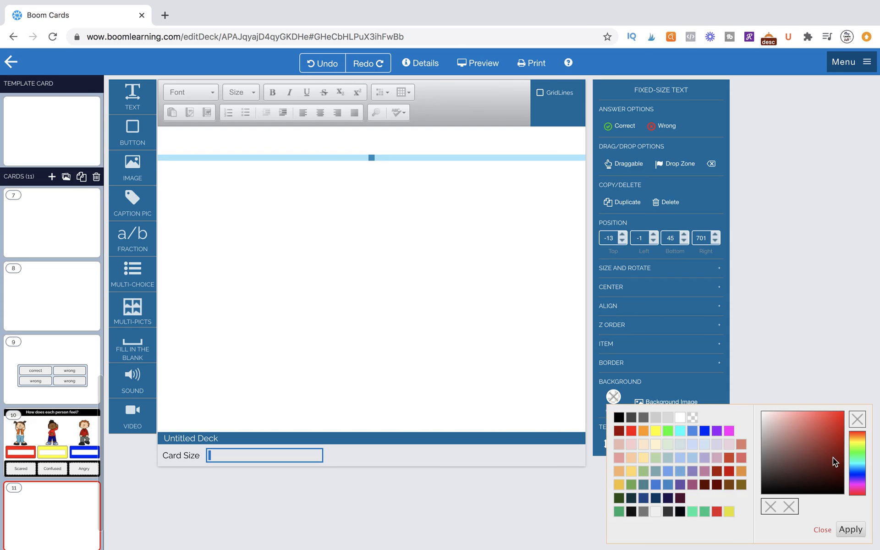
left_click(619, 418)
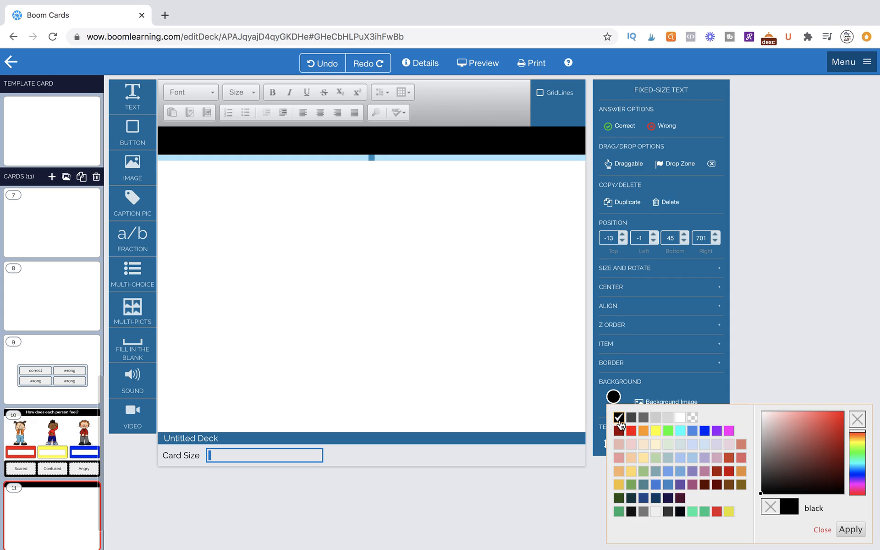
left_click(530, 358)
Add a text box to the card's blank area and enter "How does each person feel?".
left_click_drag(133, 96, 264, 250)
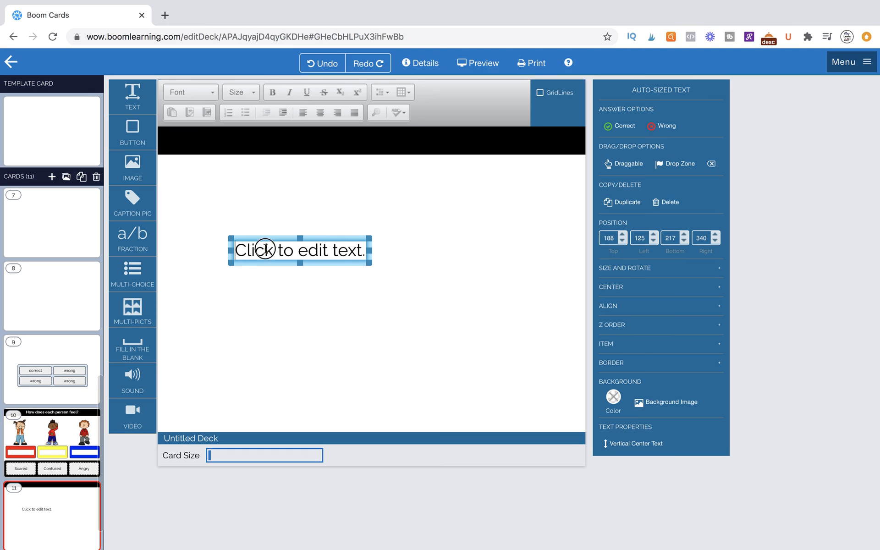
left_click(265, 249)
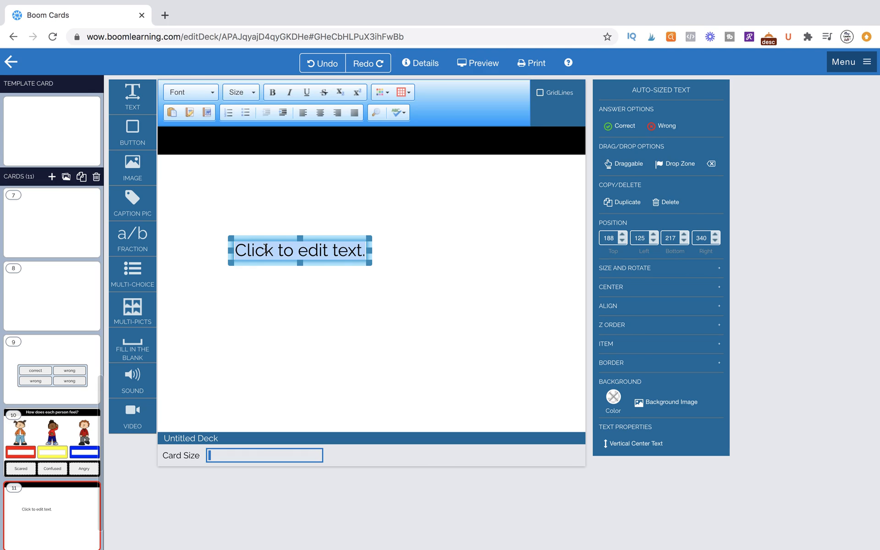
type("How does each person feel")
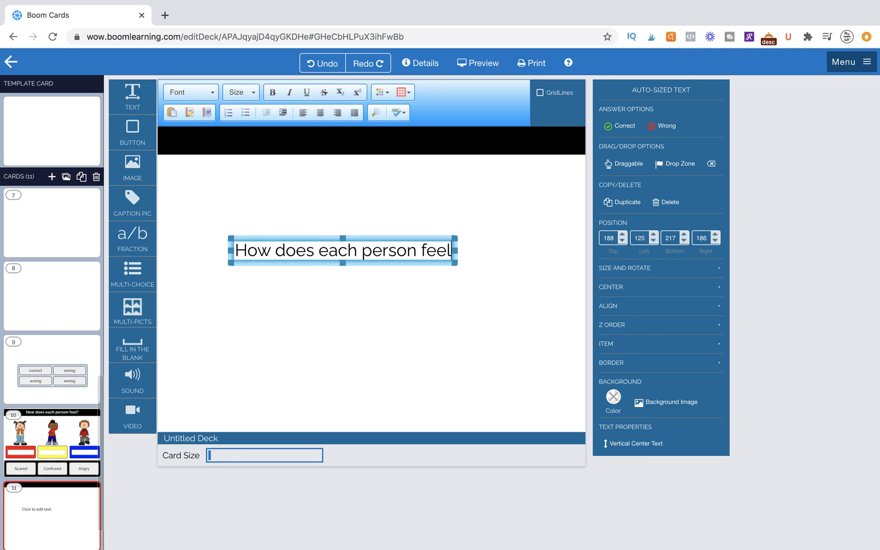
type("?")
Make the question text bold and white, and move it onto the black banner.
triple_click(296, 252)
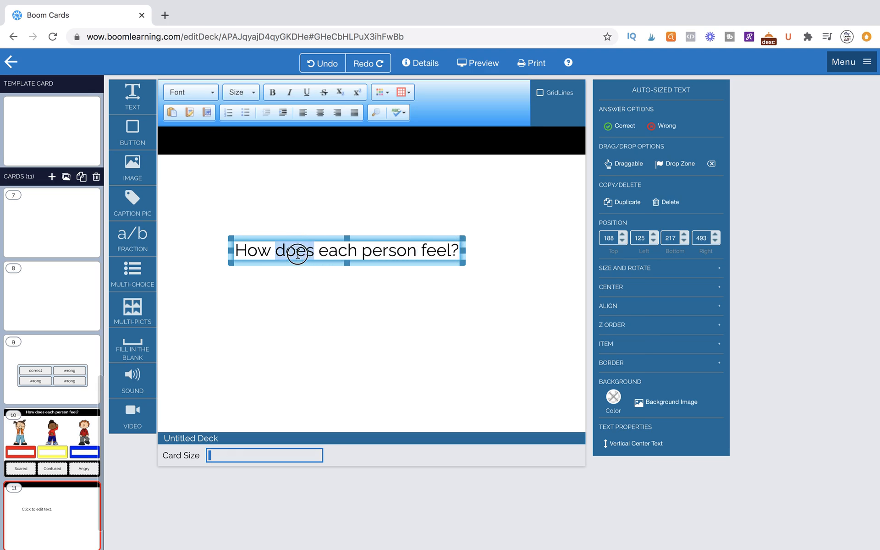
left_click(273, 93)
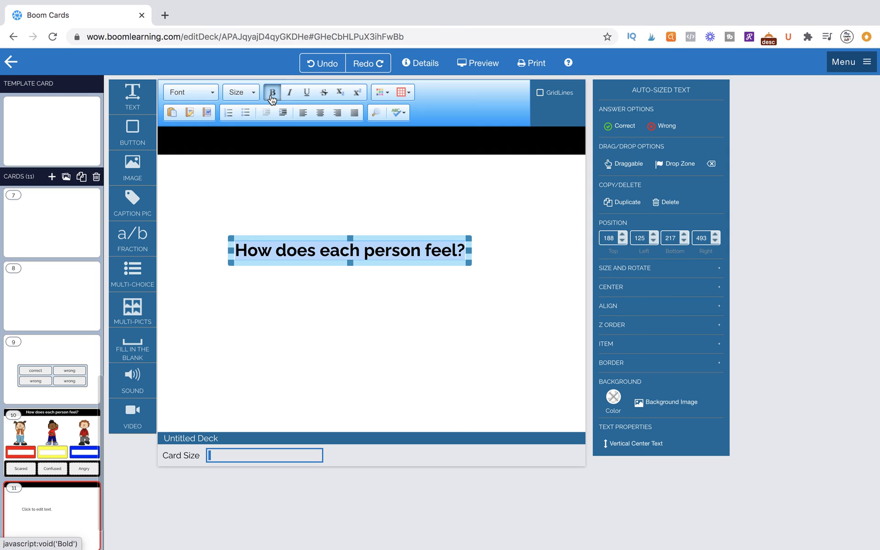
left_click(384, 95)
left_click(460, 168)
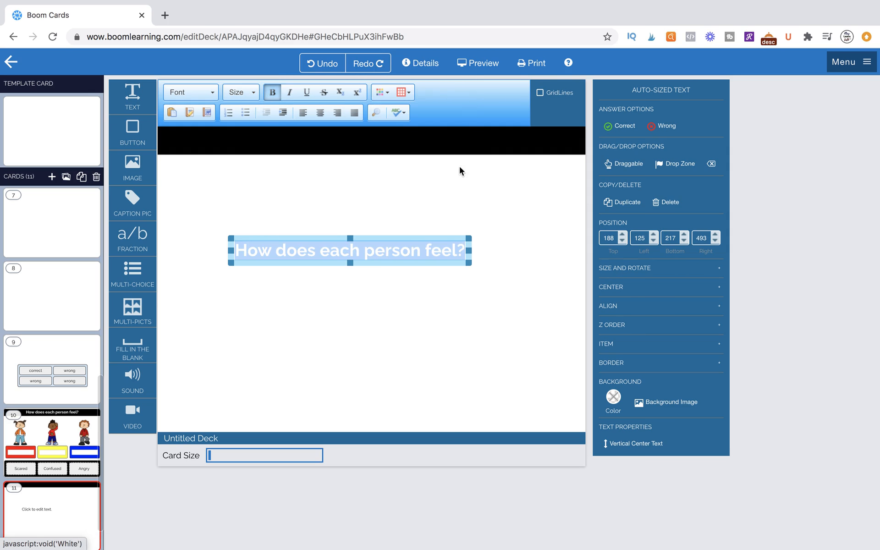
left_click(459, 169)
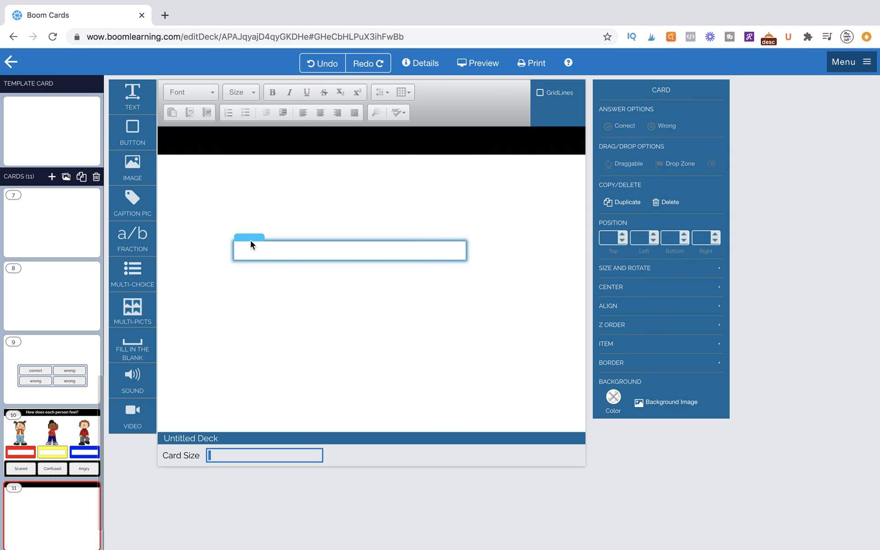
left_click_drag(245, 238, 271, 127)
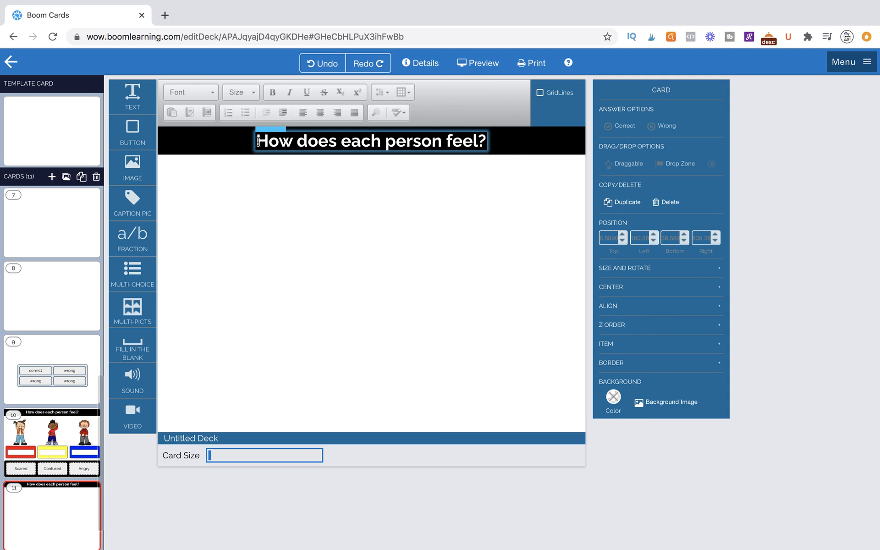
Widen the question's text box to span about 36 to 662 and centre its text.
left_click(380, 147)
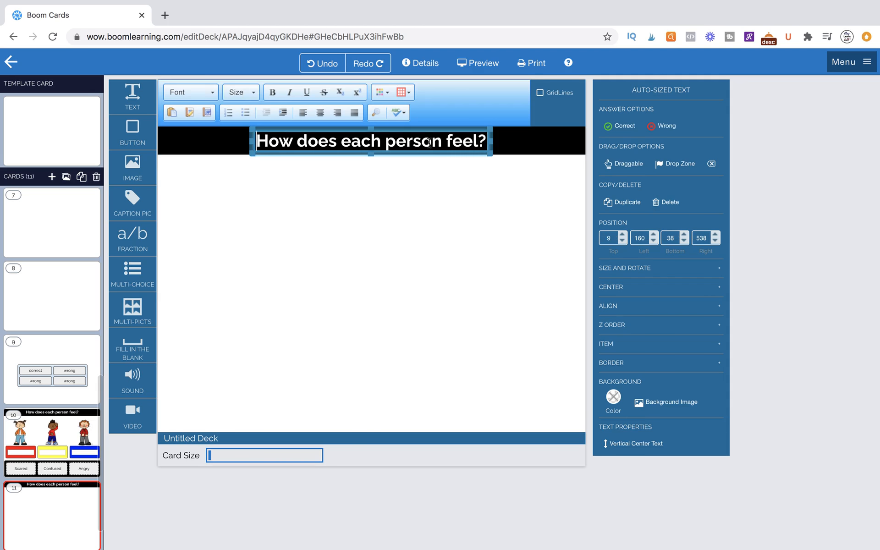
left_click_drag(500, 142, 568, 141)
left_click_drag(252, 142, 178, 141)
triple_click(246, 140)
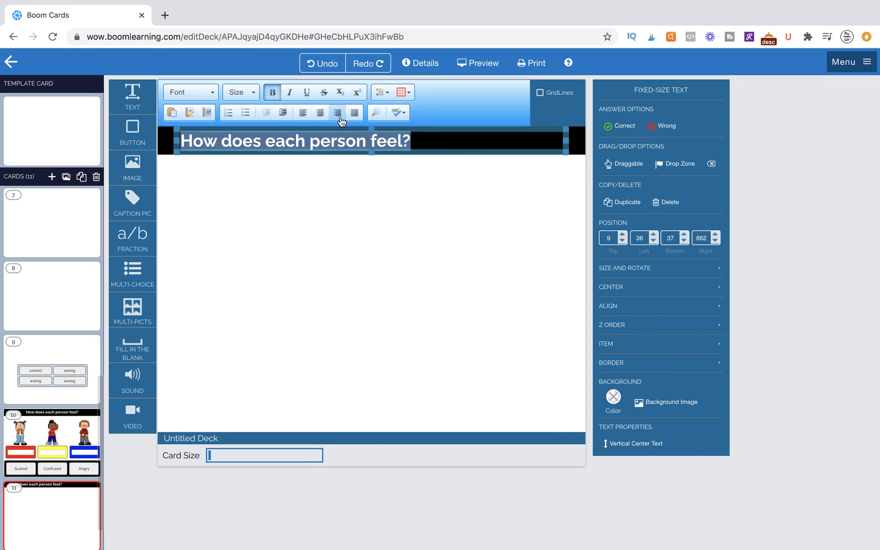
left_click(320, 112)
left_click(349, 203)
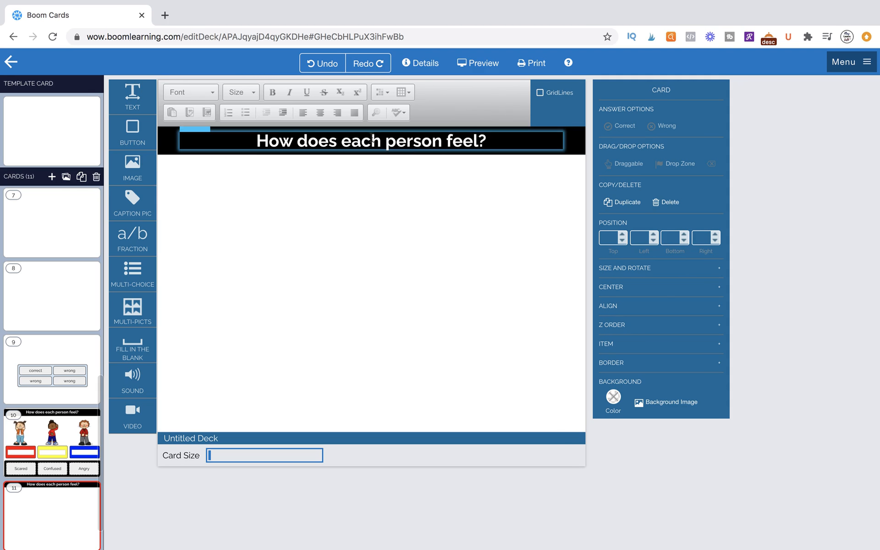
Extend the question's text box slightly downward to about 44 and nudge it to about 7 from the top.
left_click(329, 143)
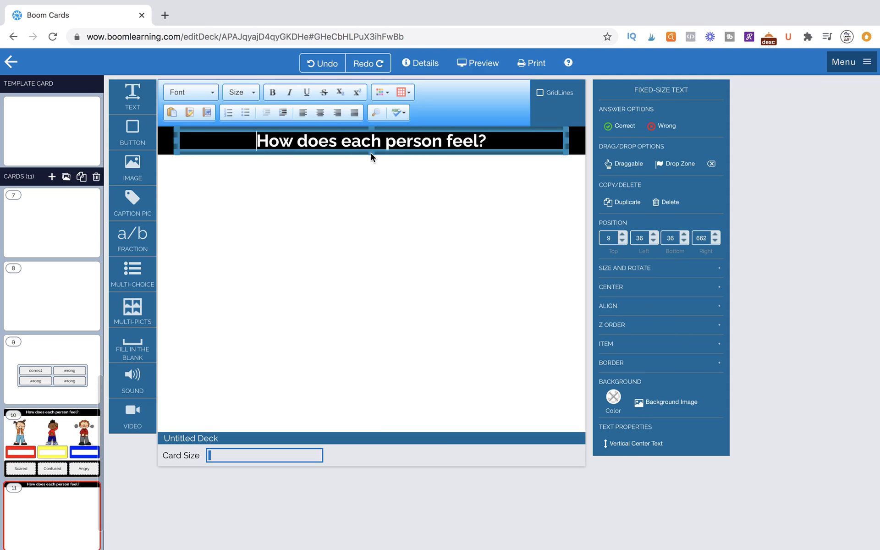
mouse_move(371, 154)
left_mouse_down()
mouse_move(380, 162)
mouse_move(370, 161)
left_mouse_up()
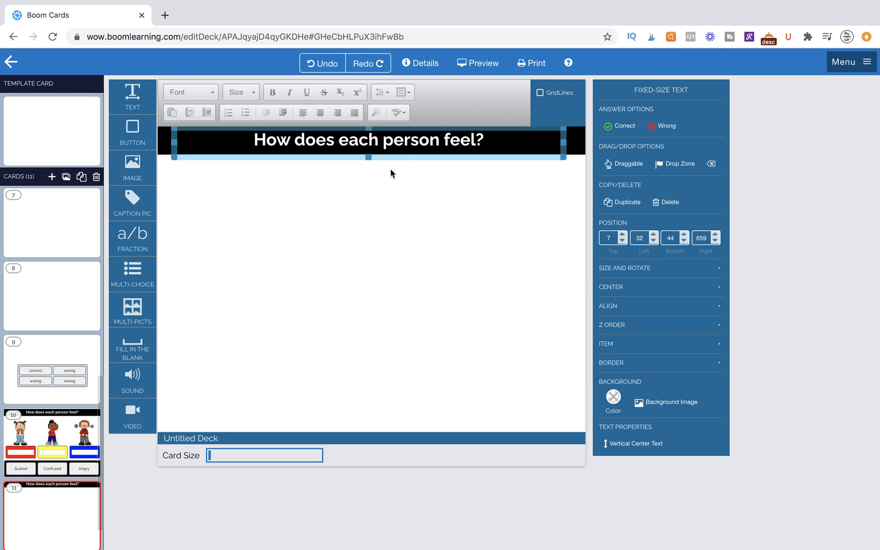
left_click(388, 169)
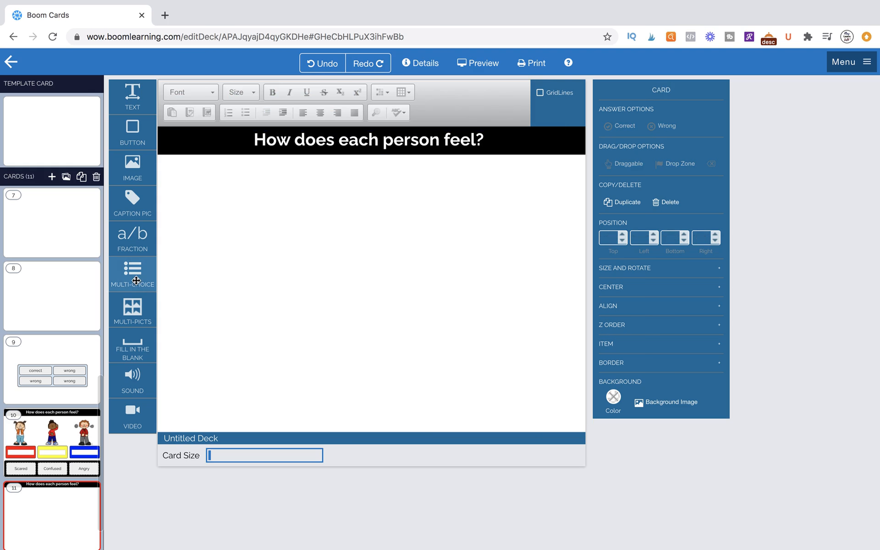
Add a multiple-choice block below the banner and enlarge it across the lower card, from about 310 to 484.
left_click_drag(136, 280, 227, 291)
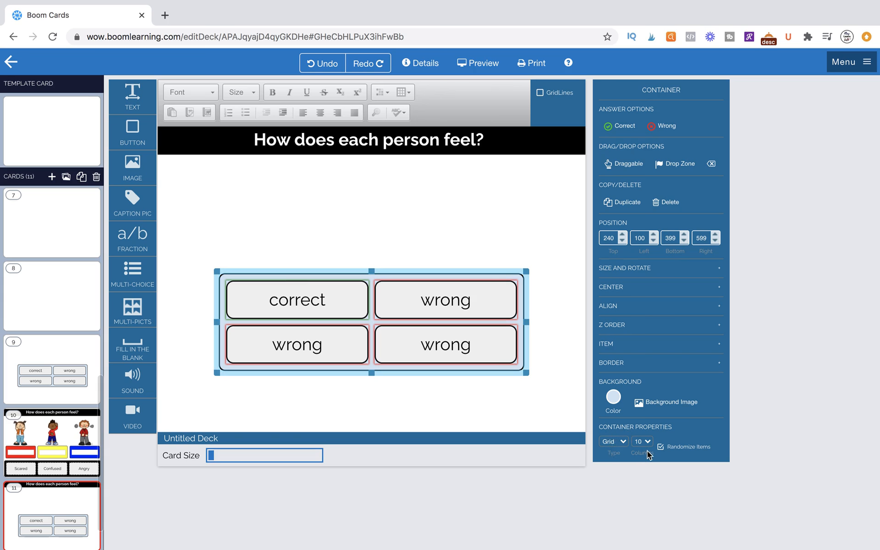
left_click_drag(526, 373, 603, 372)
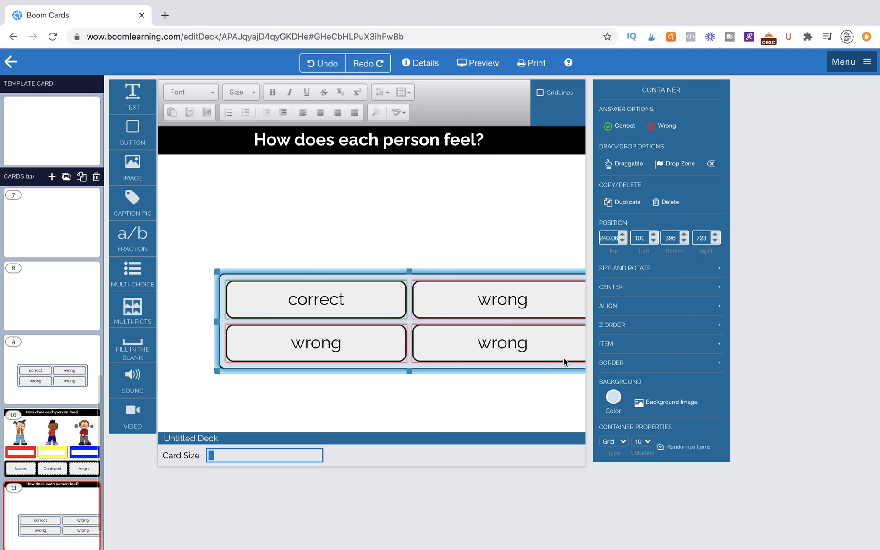
left_click_drag(513, 270, 458, 324)
left_click_drag(546, 325, 585, 315)
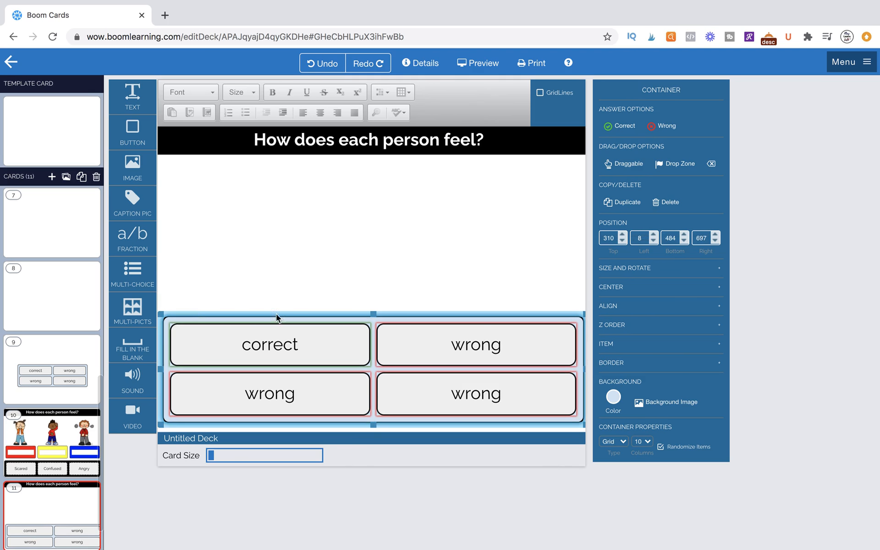
left_click(373, 285)
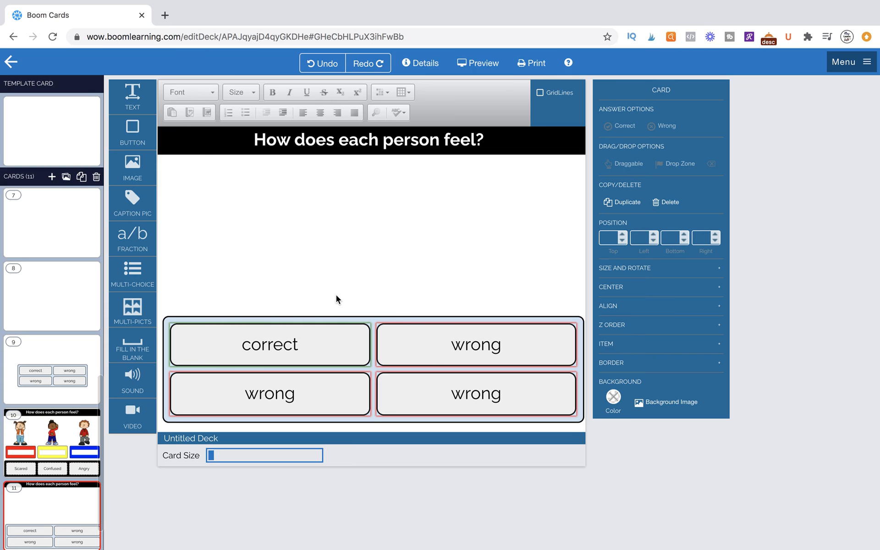
Try the Flow container type on the answer block, and resize its frame around the four choices stacked in one column.
left_click(185, 316)
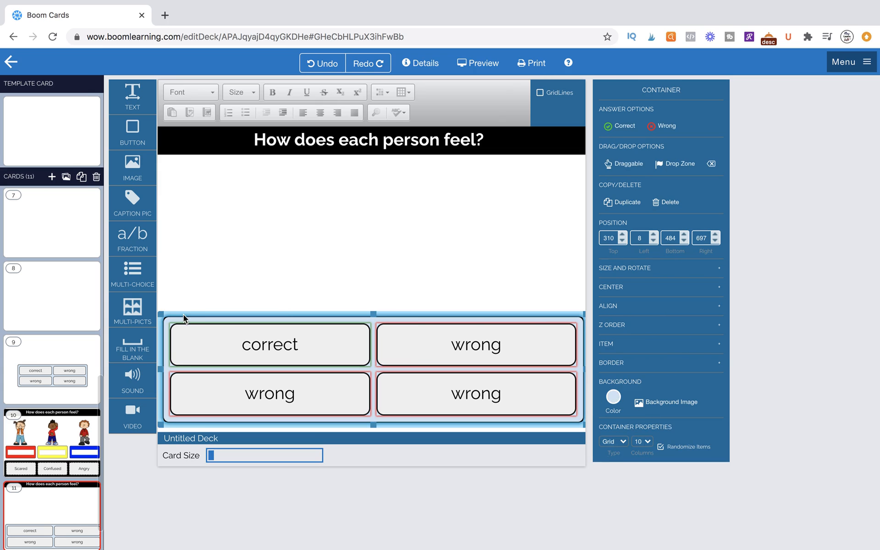
left_click(622, 442)
left_click(621, 432)
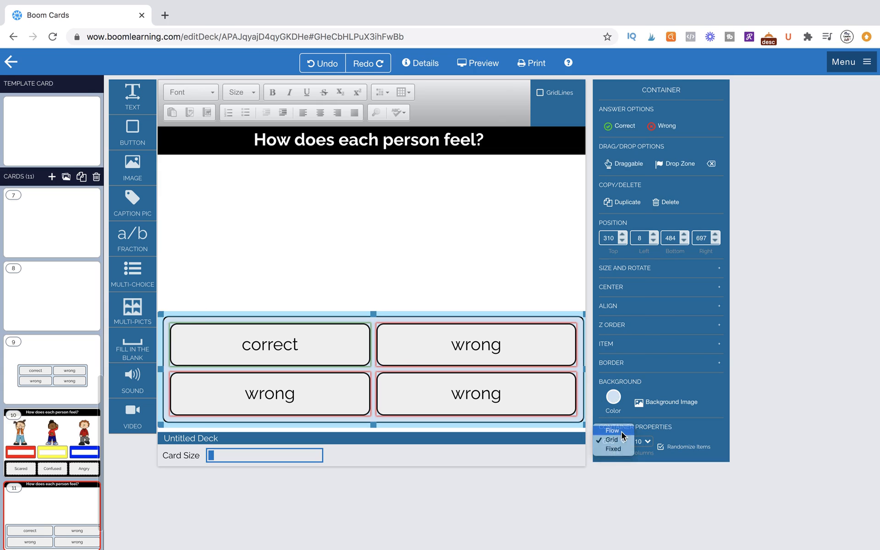
left_click_drag(538, 312, 521, 243)
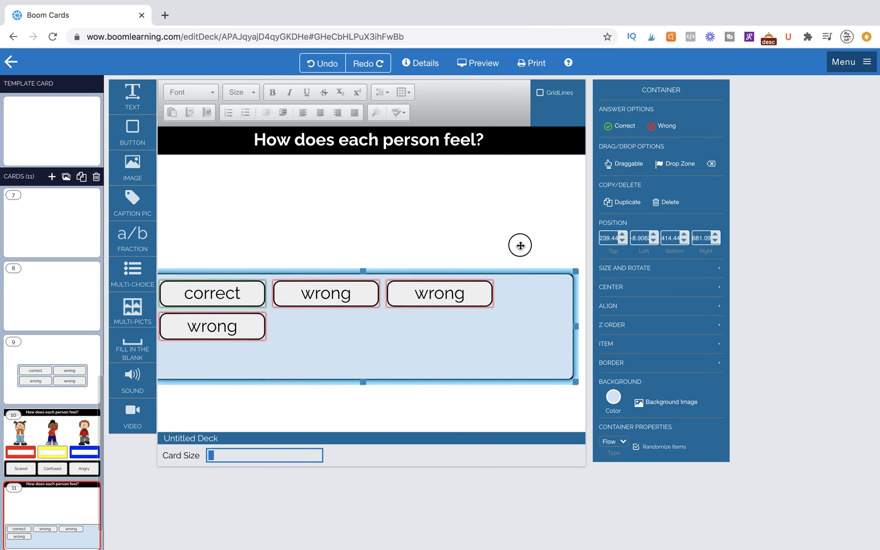
left_click_drag(569, 354, 366, 319)
left_click_drag(339, 249, 403, 182)
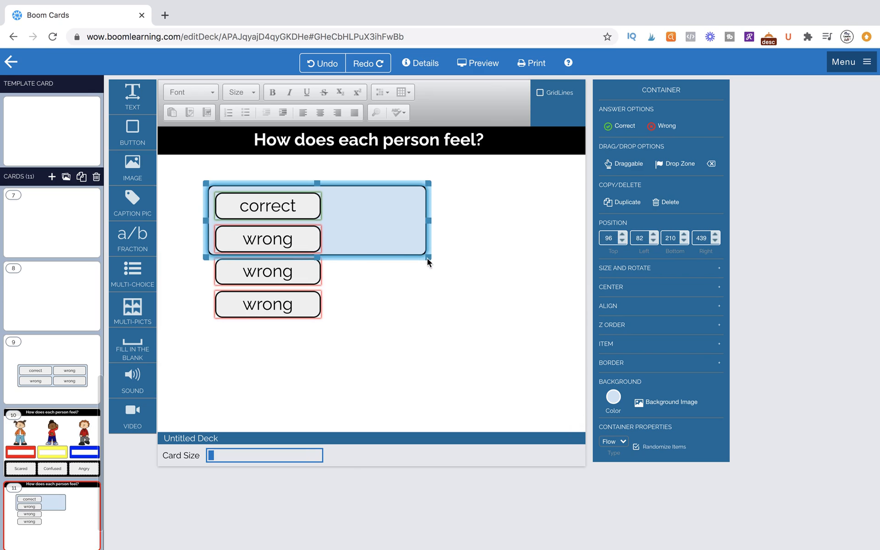
mouse_move(427, 313)
left_mouse_down()
mouse_move(329, 326)
mouse_move(429, 325)
left_mouse_up()
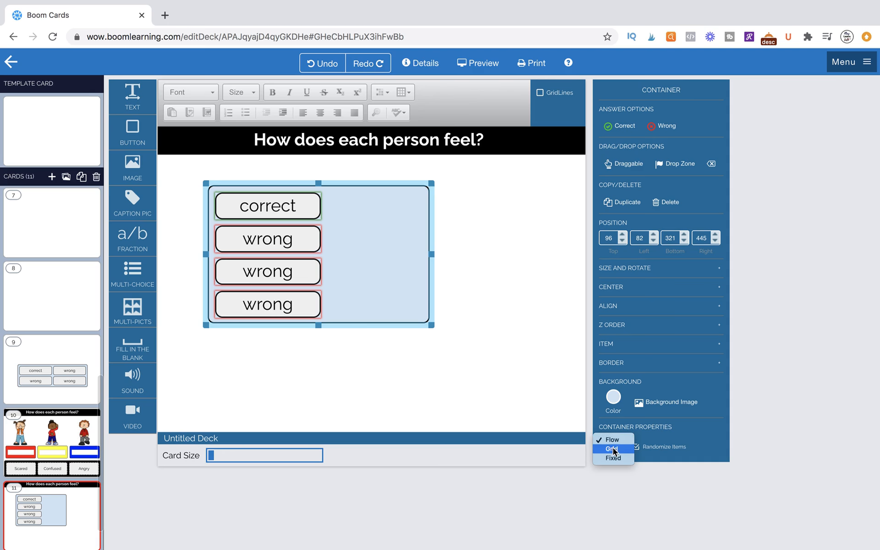
Try the Fixed container type, and return the answer block to Grid with a wider frame.
left_click(614, 458)
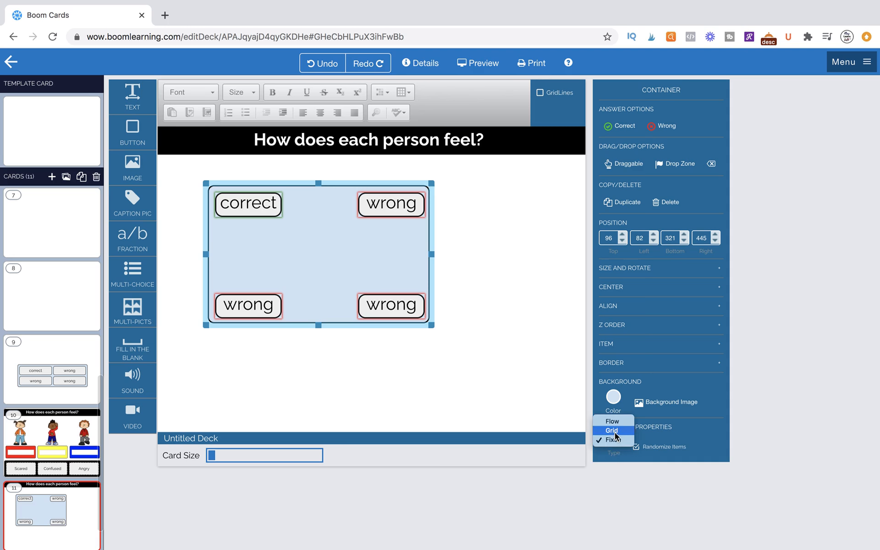
left_click(612, 431)
left_click_drag(433, 326, 562, 307)
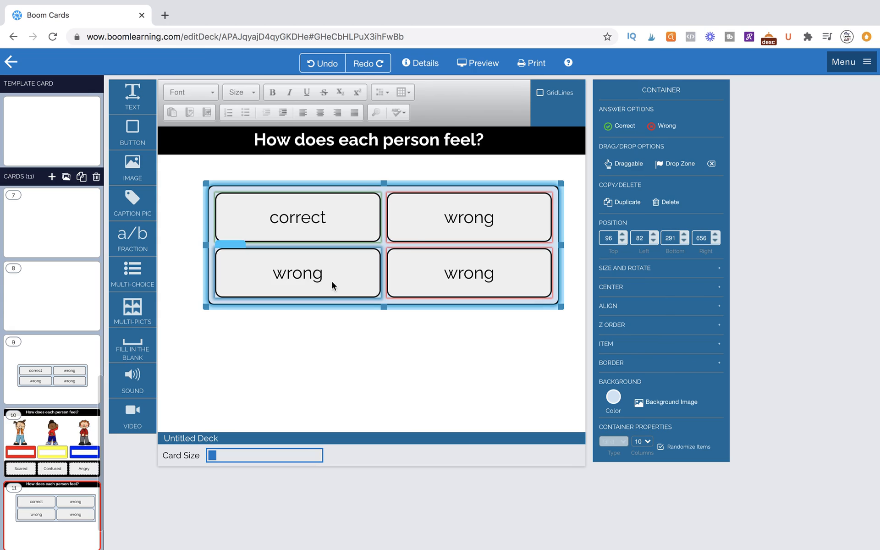
Delete the fourth choice from the answer block and stretch the block across the lower card, from about 252 to 492.
left_click(406, 245)
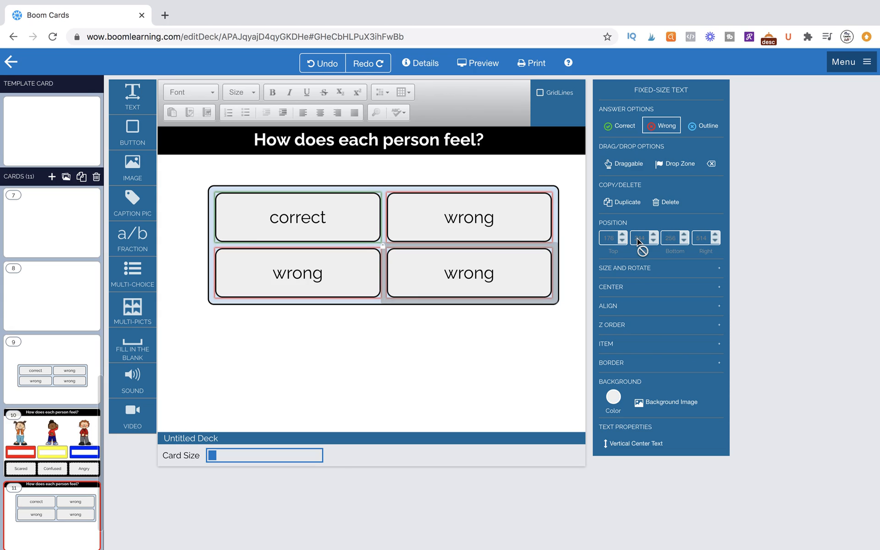
left_click(669, 203)
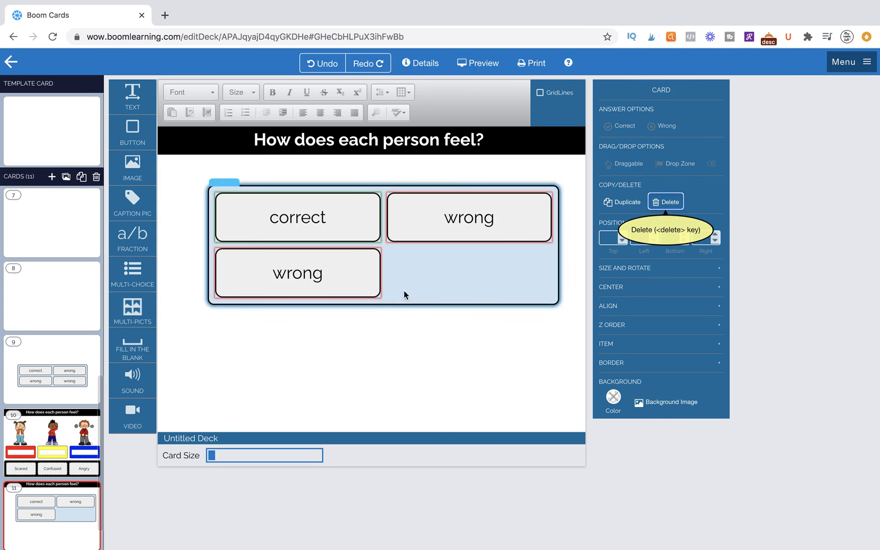
left_click(481, 306)
left_click_drag(560, 304, 411, 334)
left_click_drag(390, 186, 346, 281)
left_click_drag(370, 356, 585, 361)
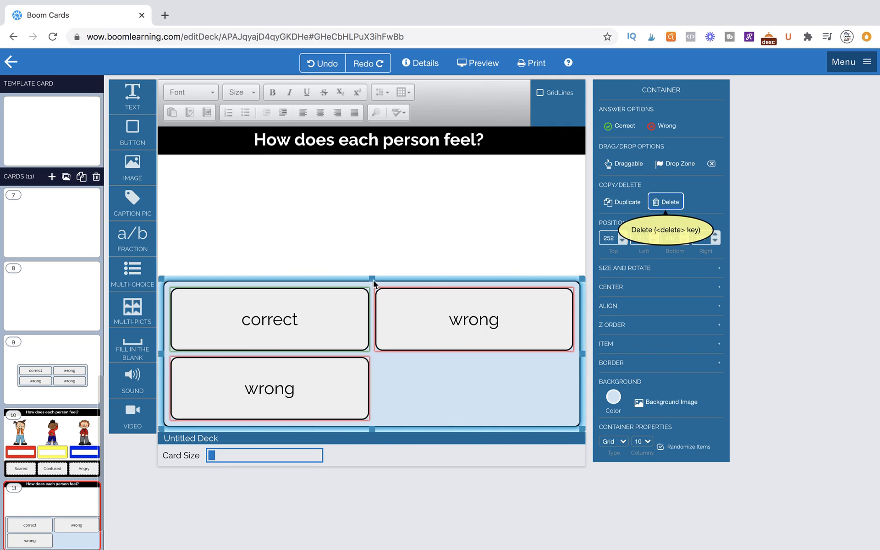
Set the answer container to 3 columns and lower its upper edge to about 353.
left_click(643, 443)
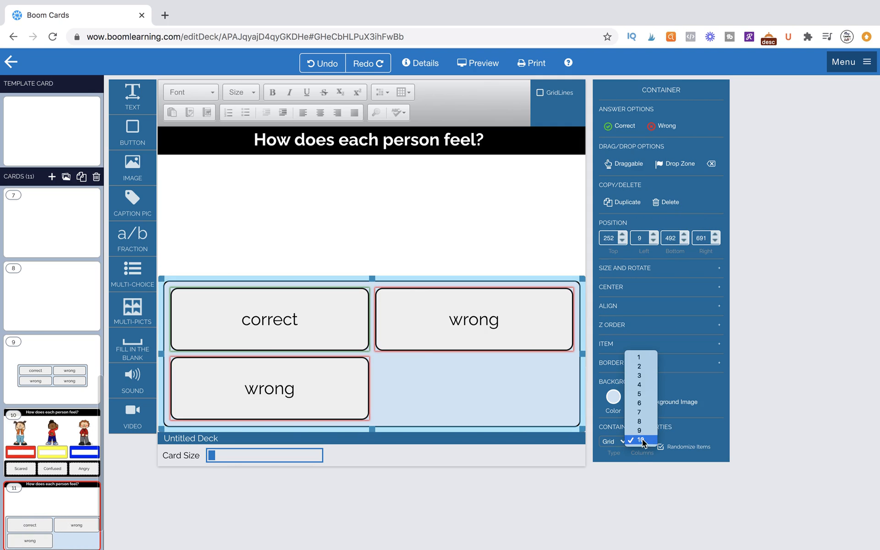
left_click(640, 382)
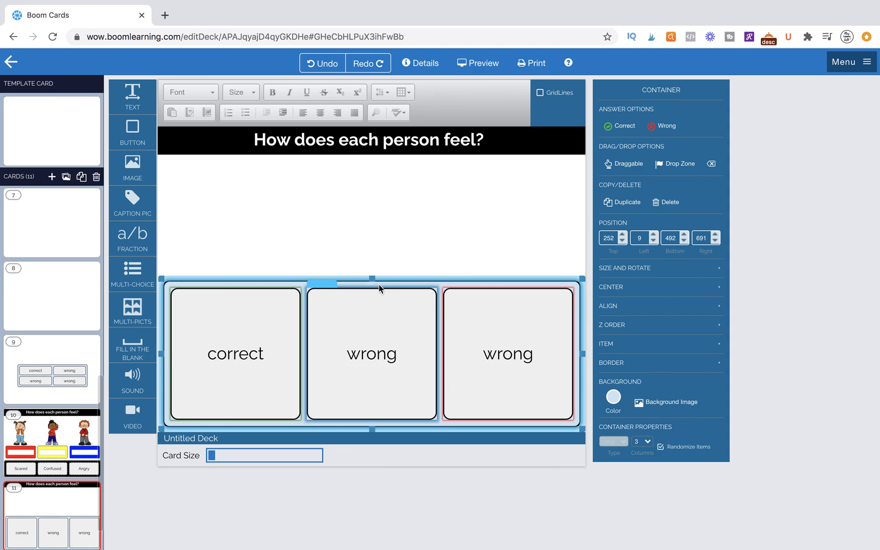
left_click_drag(373, 281, 385, 339)
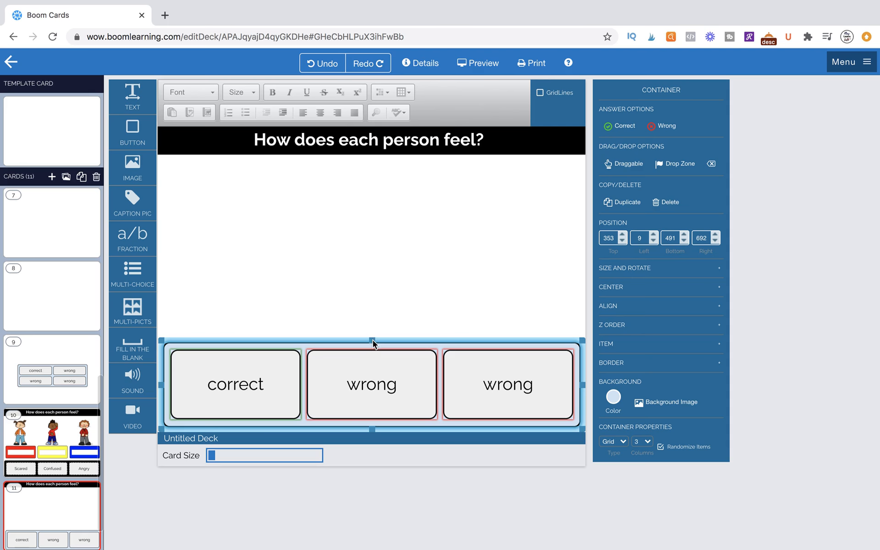
Fill the background of the answer container with black.
left_click(369, 285)
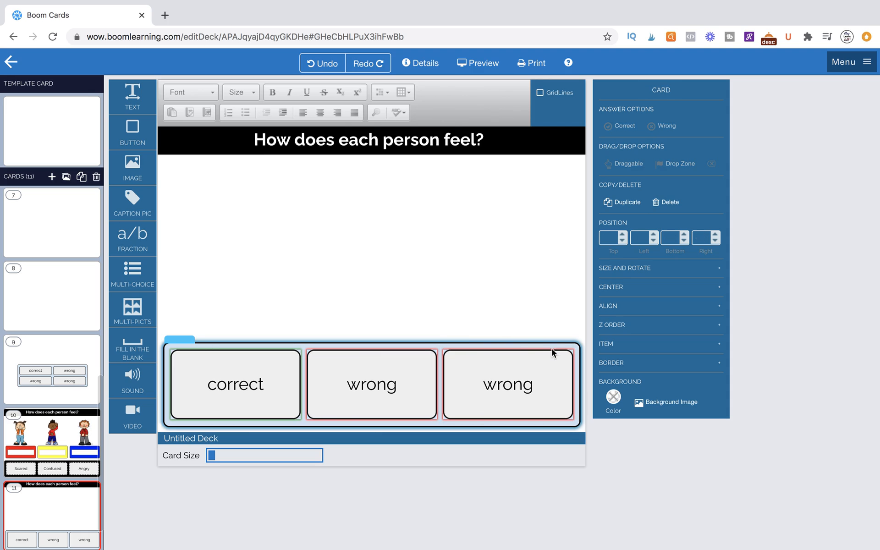
left_click(567, 146)
left_click(575, 340)
left_click(178, 337)
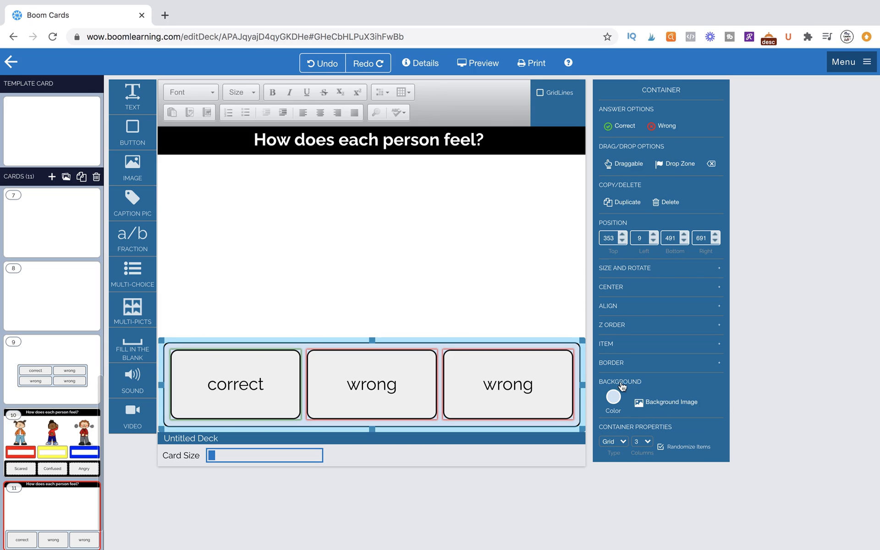
left_click(614, 396)
left_click(619, 417)
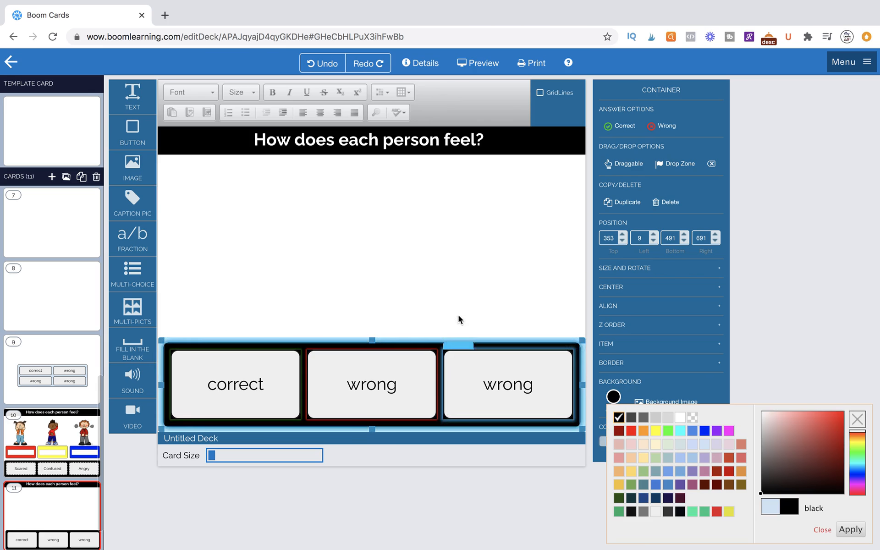
left_click(453, 294)
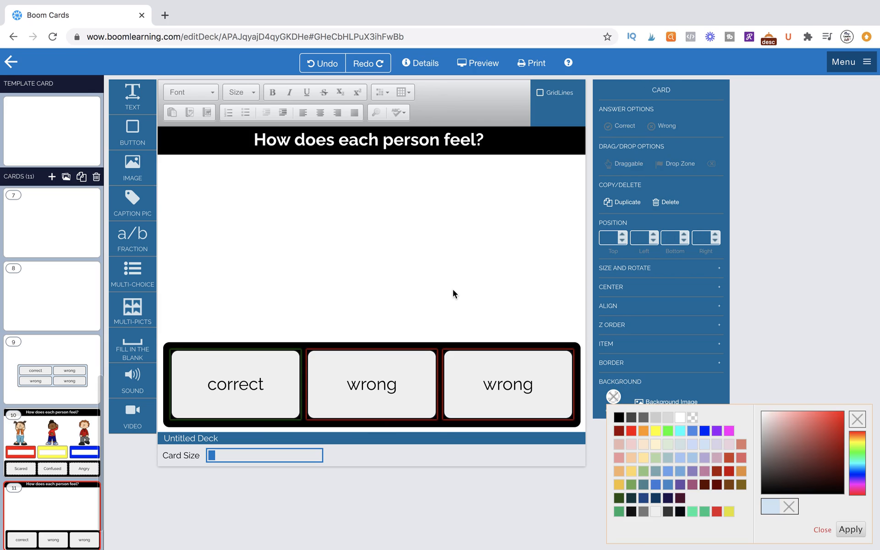
Make all three answer choices draggable.
left_click(504, 380)
left_click(412, 389, "shift")
left_click(252, 373, "shift")
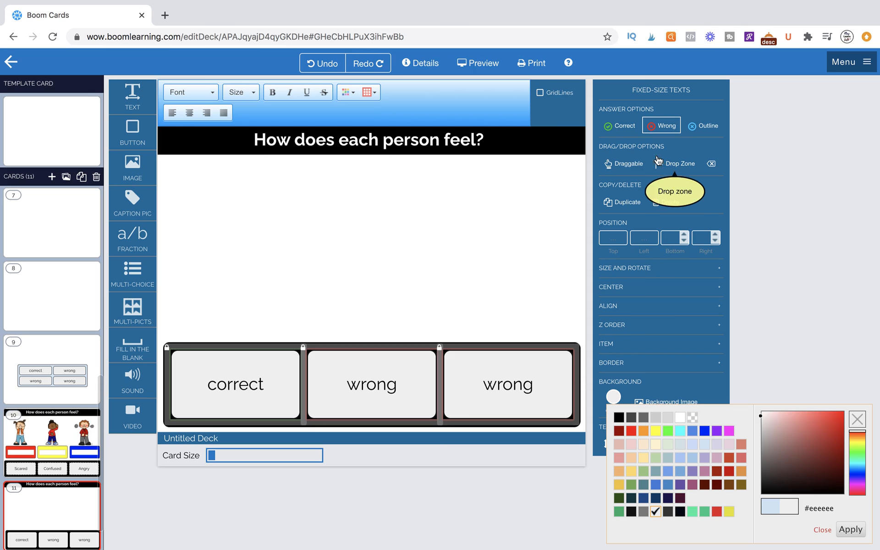
left_click(632, 164)
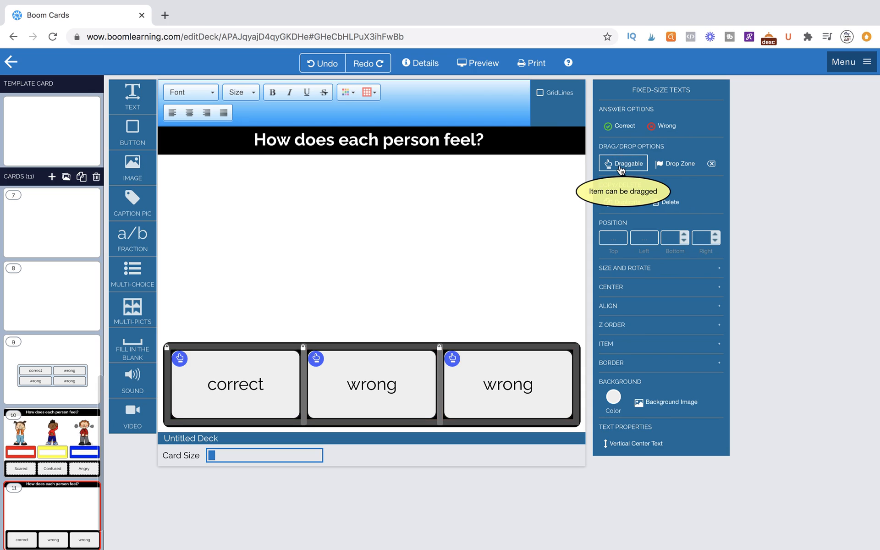
Give the three answer choices a dashed border with a width of 4.
left_click(615, 363)
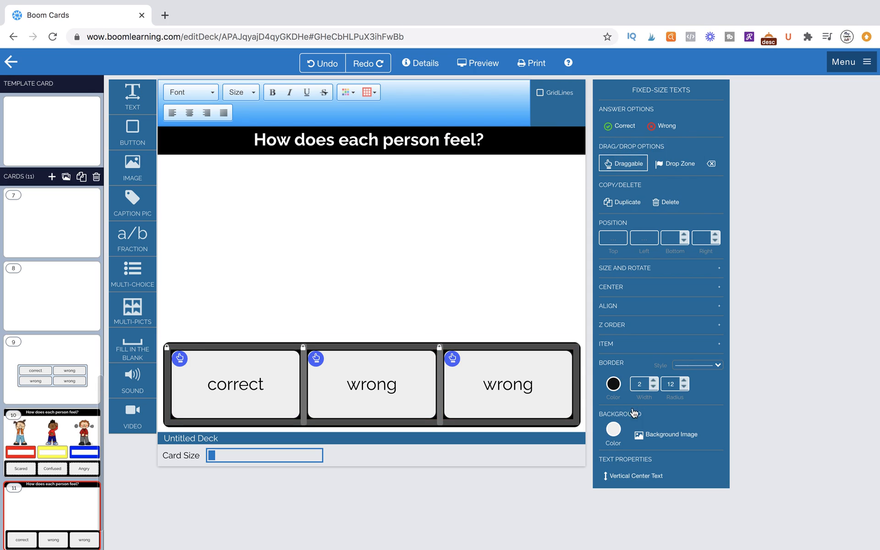
left_click(679, 371)
left_click(689, 376)
left_click(654, 381)
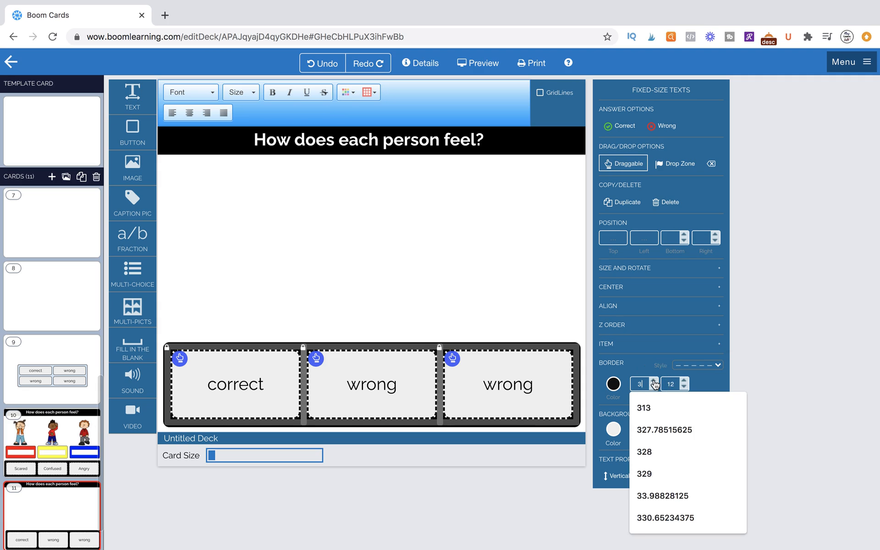
left_click(655, 381)
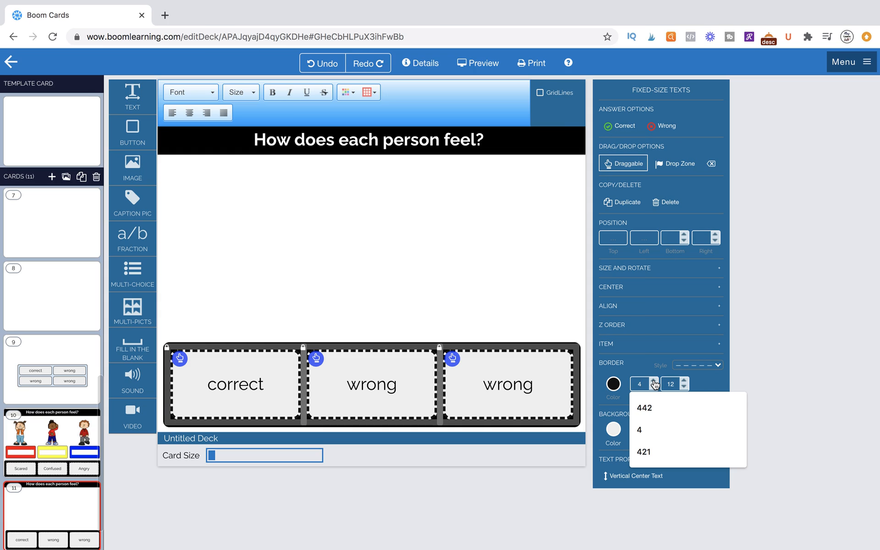
left_click(699, 388)
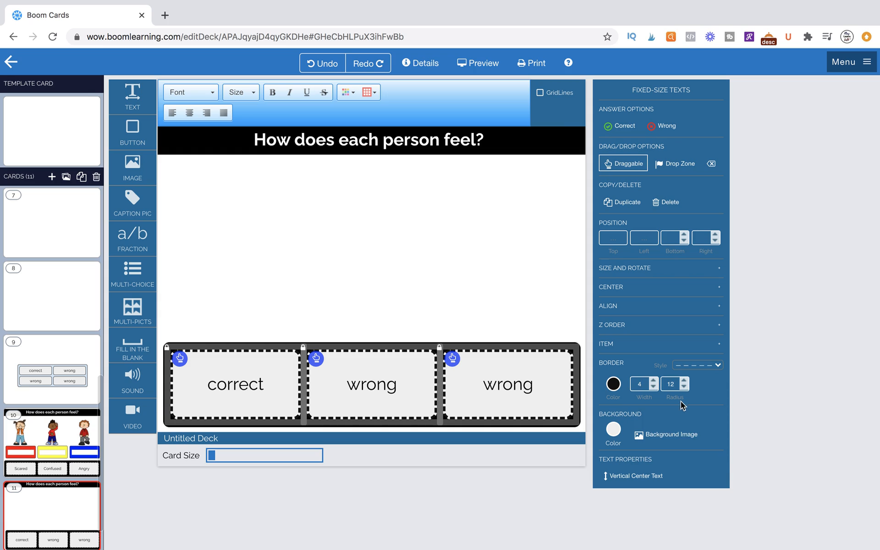
Try a border radius of 78 on the three choices, and bring it back down to 0.
left_click(684, 381)
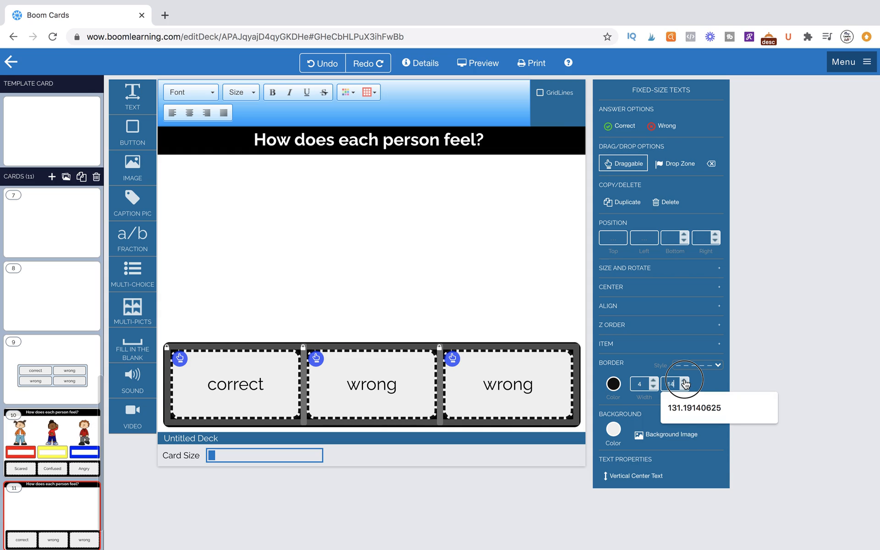
left_click_drag(684, 381, 684, 381)
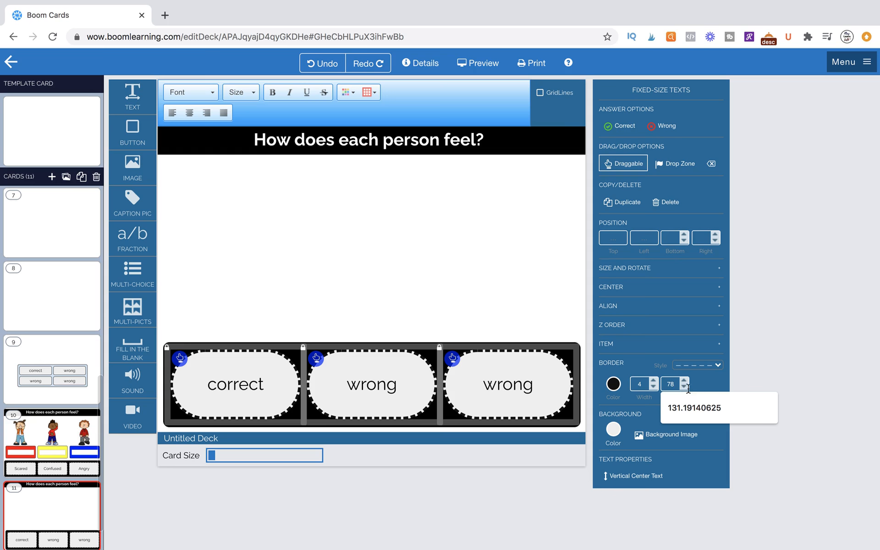
left_click(685, 390)
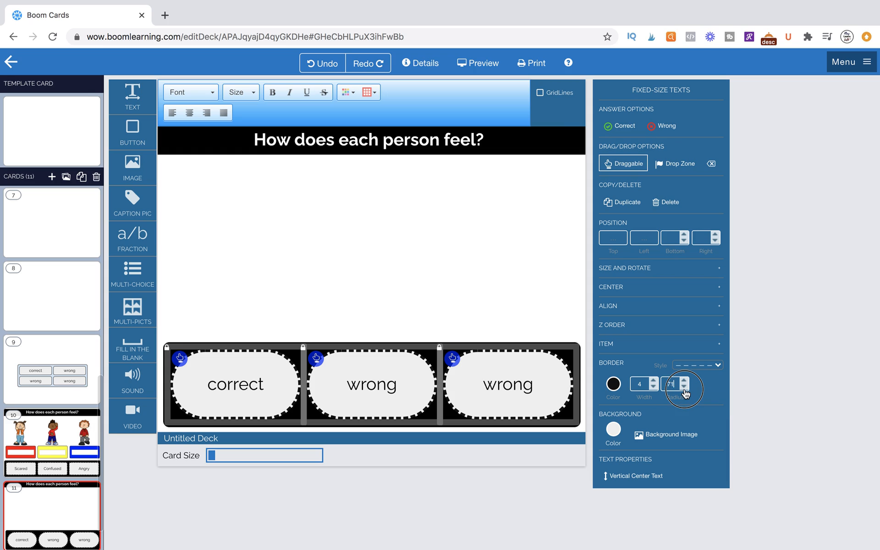
left_click_drag(686, 393, 685, 392)
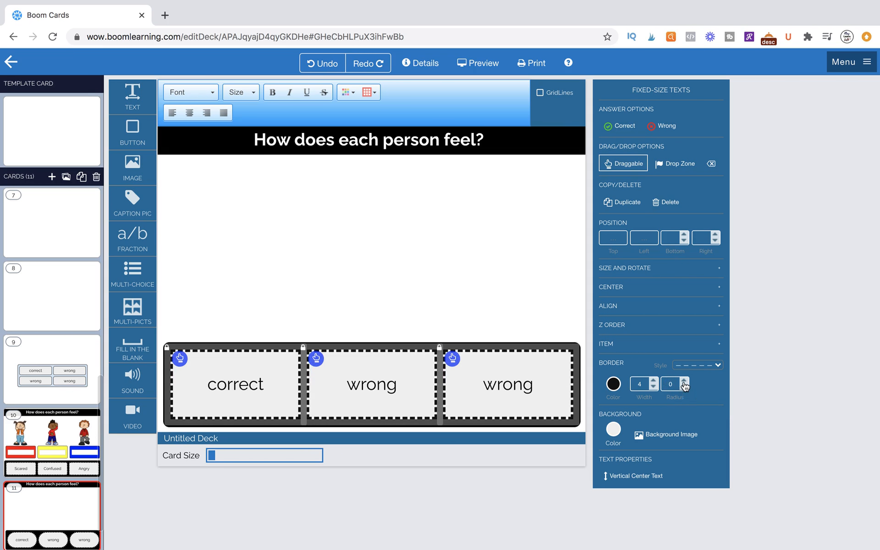
Try a border radius of 2 on the three answer choices.
left_click(684, 381)
left_click(684, 381)
left_click(684, 381)
left_click(684, 381)
left_click(685, 386)
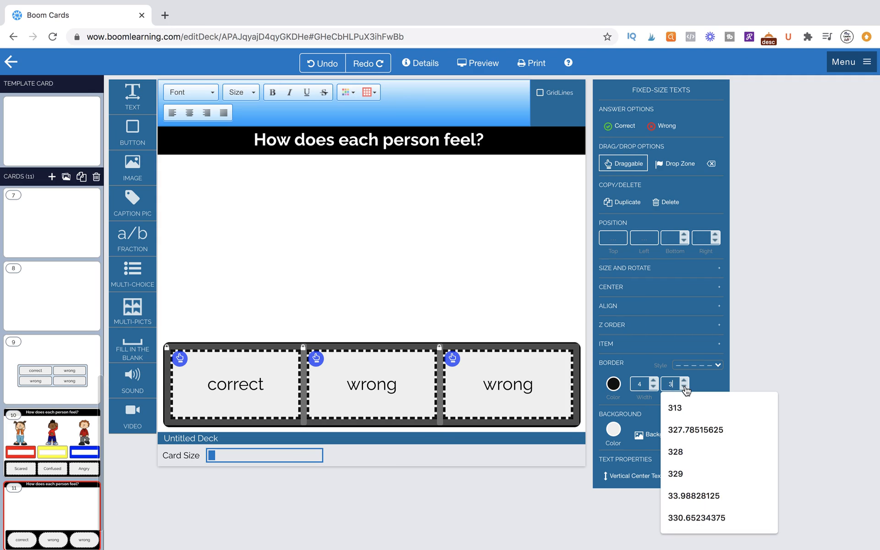
left_click(541, 316)
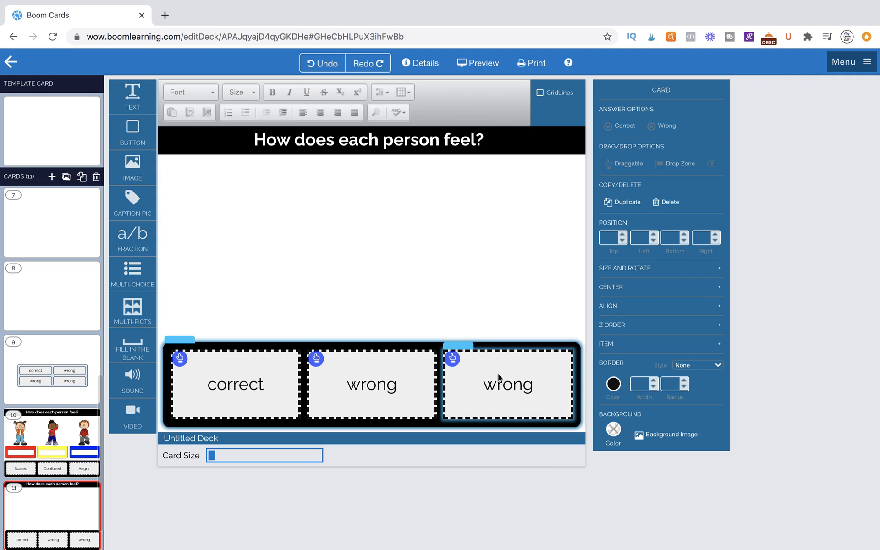
Reselect the three answer choices and lower their border radius to 0.
left_click(528, 366)
left_click(399, 385, "shift")
left_click(244, 385, "shift")
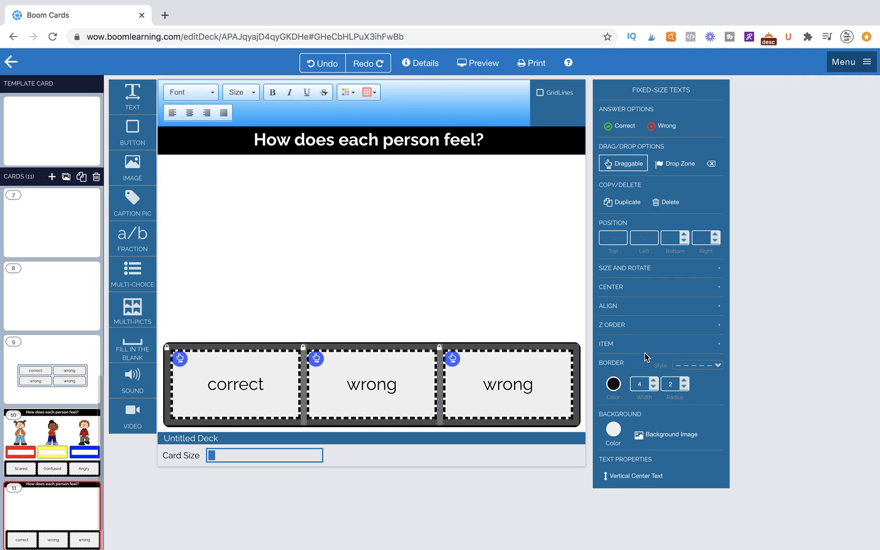
left_click(685, 389)
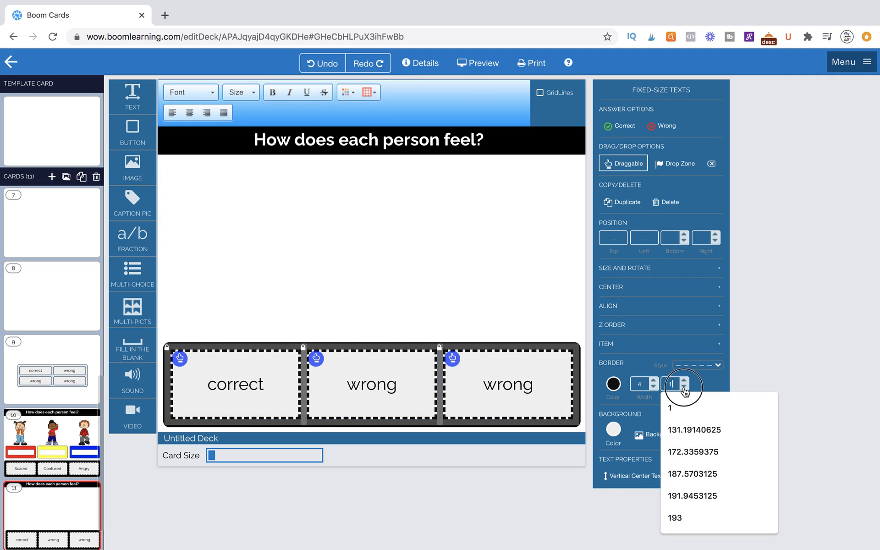
left_click(540, 320)
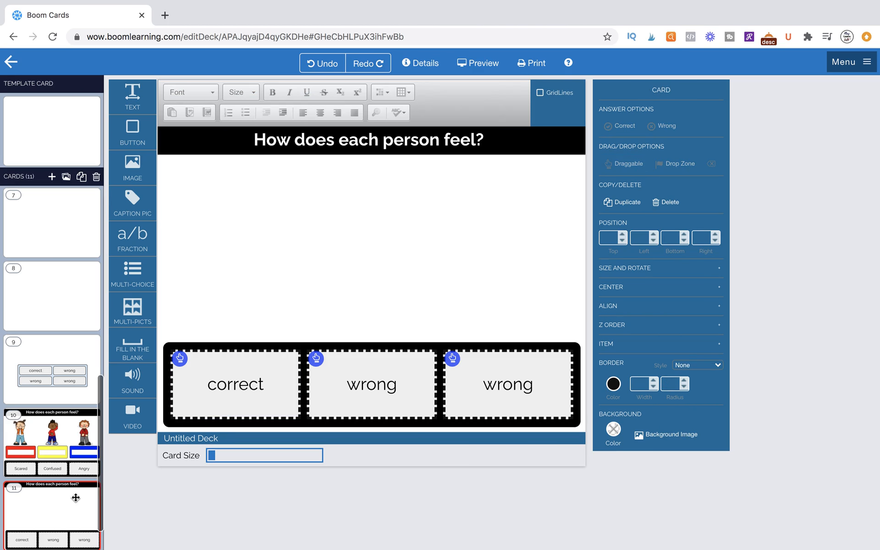
Check the border settings of the answer choices on card 10, and return to card 11.
left_click(84, 435)
left_click(250, 383)
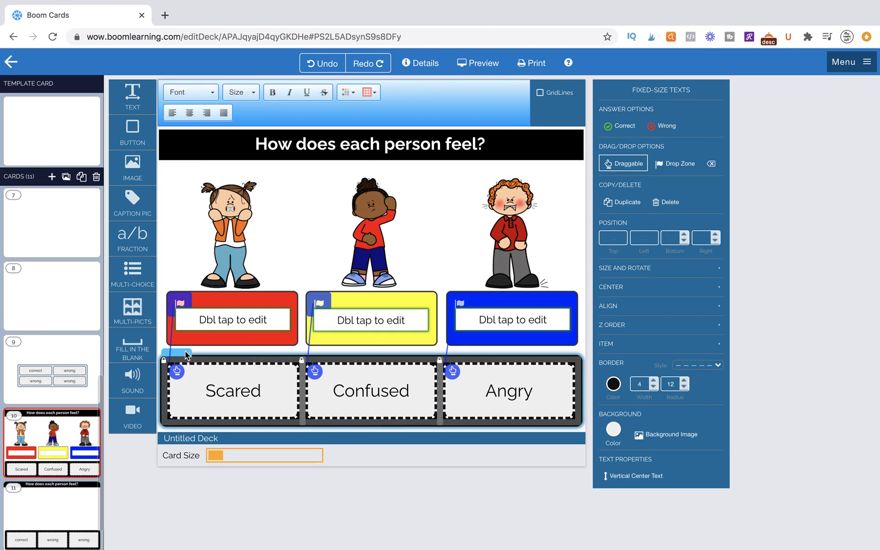
left_click(61, 520)
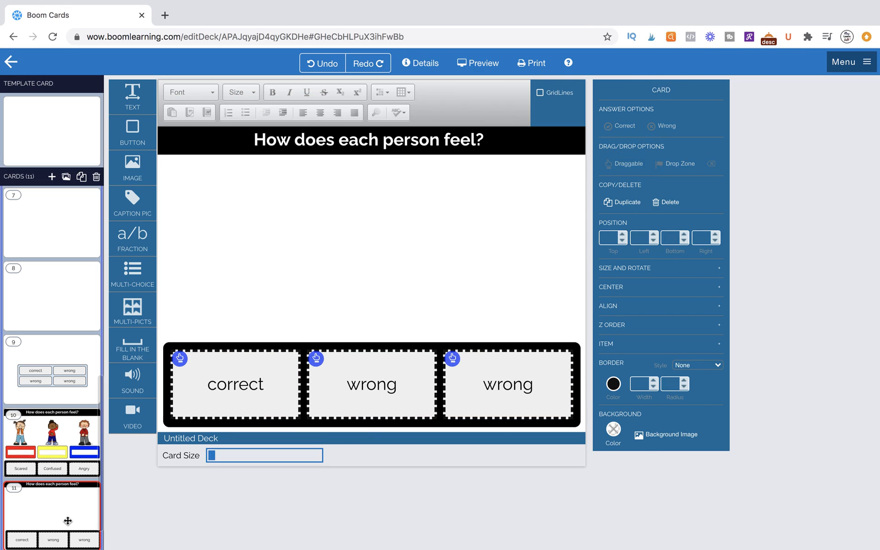
Set the border radius of all three answer choices on card 11 to 17.
left_click(224, 384)
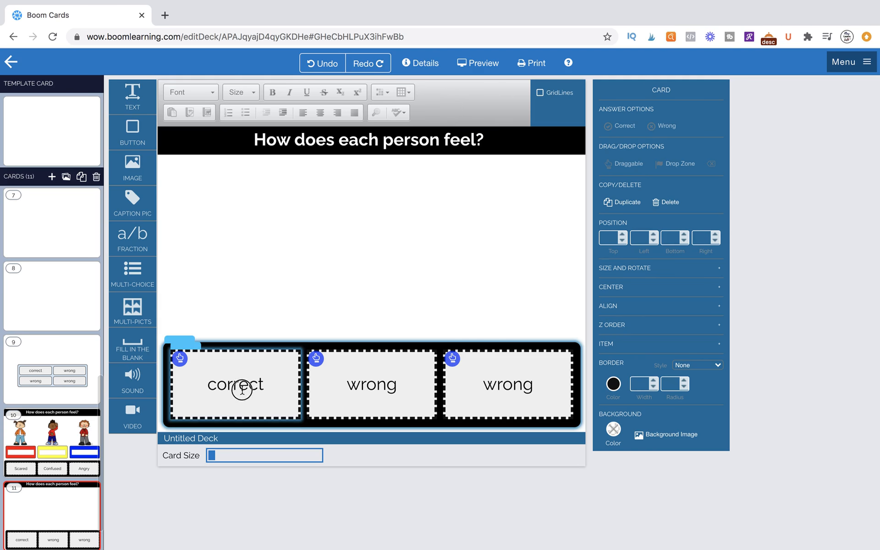
left_click(216, 385)
left_click(344, 384)
left_click(458, 383)
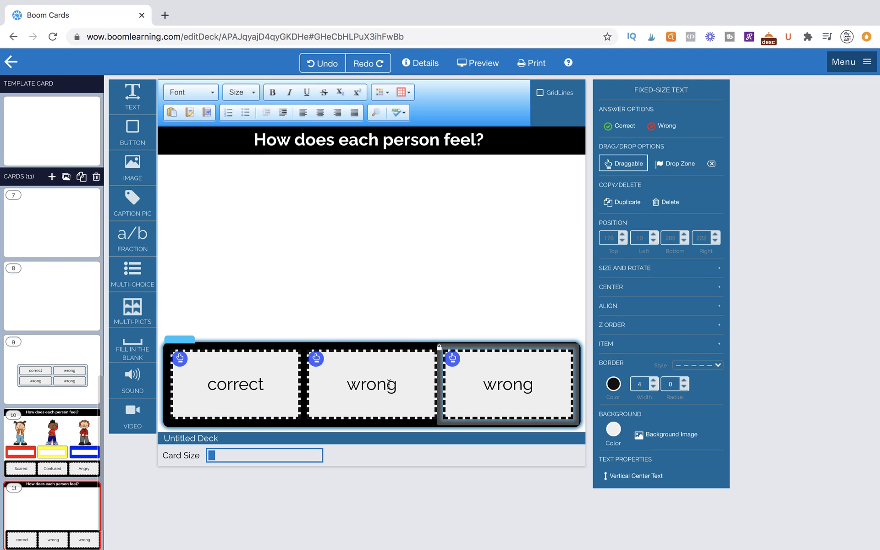
left_click(684, 388)
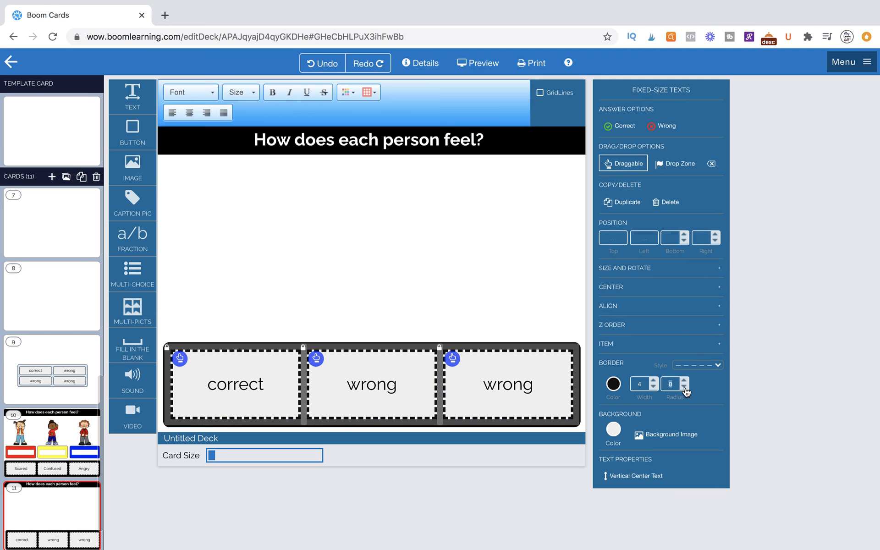
left_click(684, 388)
left_click(684, 383)
double_click(685, 383)
double_click(684, 383)
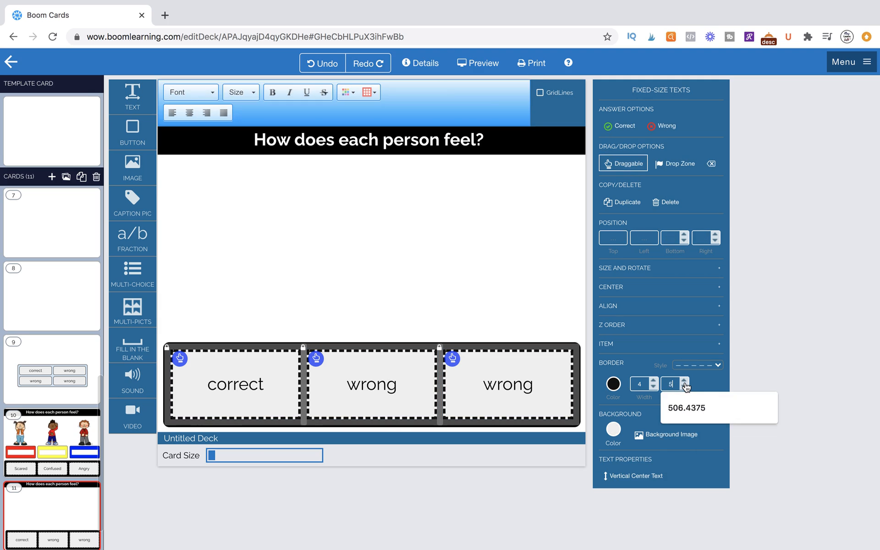
double_click(685, 382)
double_click(685, 383)
double_click(684, 384)
double_click(685, 384)
double_click(684, 383)
double_click(684, 383)
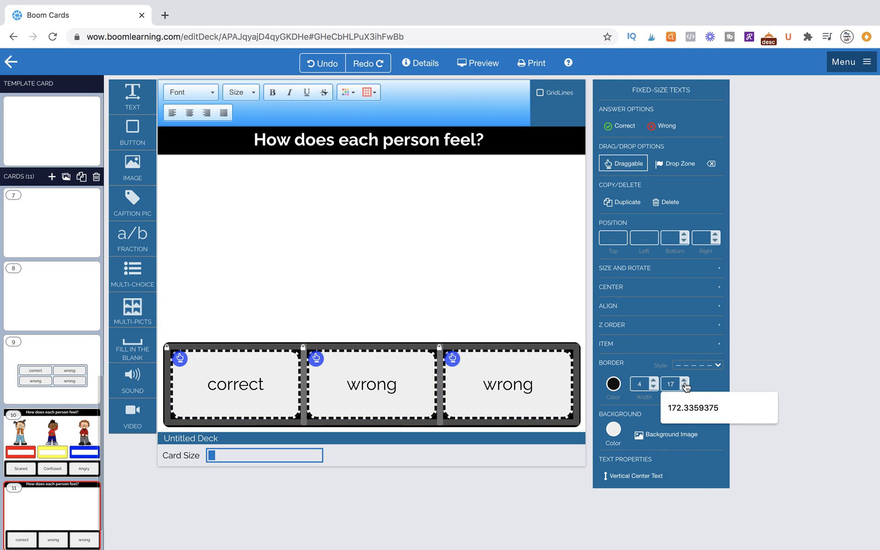
left_click(498, 303)
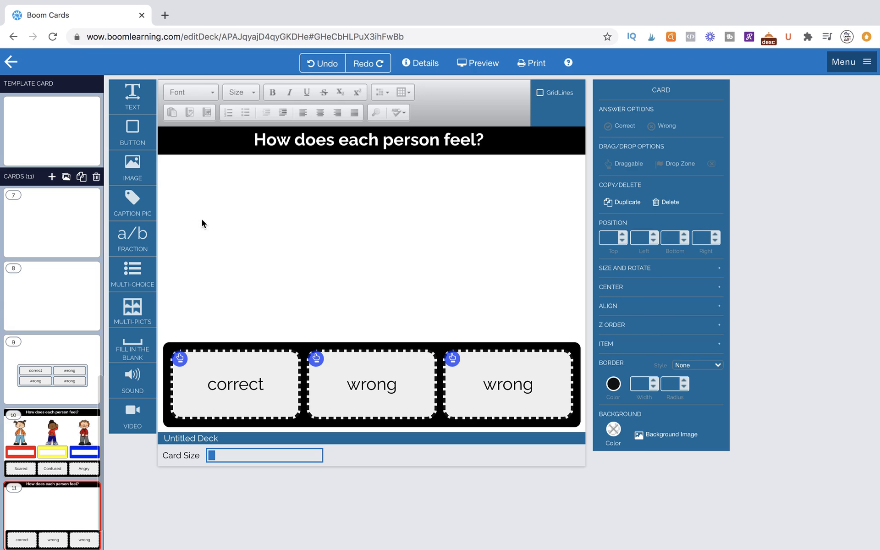
Add a button above the answer row, clear its label, and enlarge it to about 226 by 158.
left_click_drag(133, 133, 257, 244)
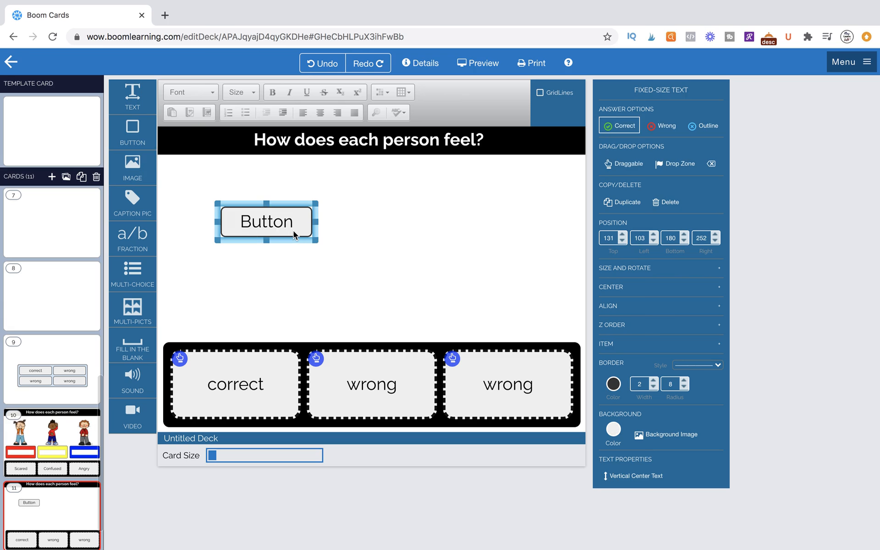
double_click(264, 222)
key("BackSpace")
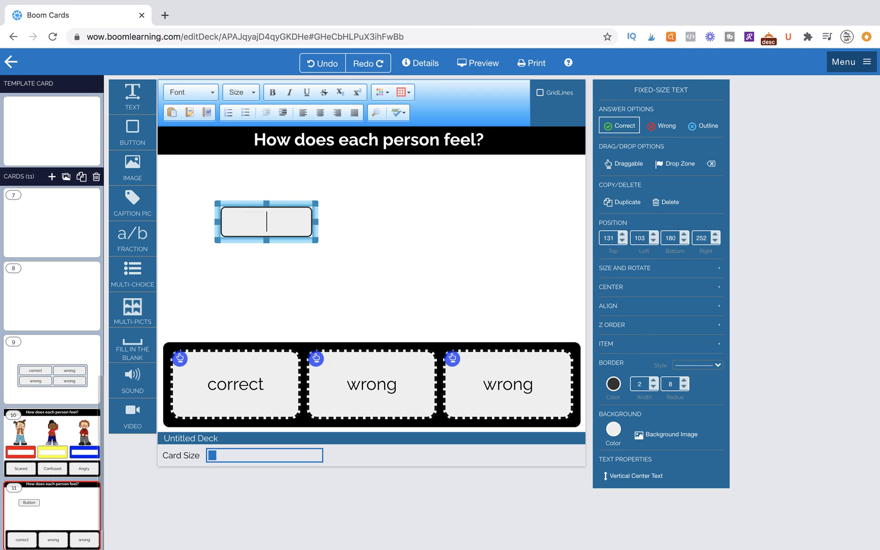
left_click_drag(315, 241, 326, 300)
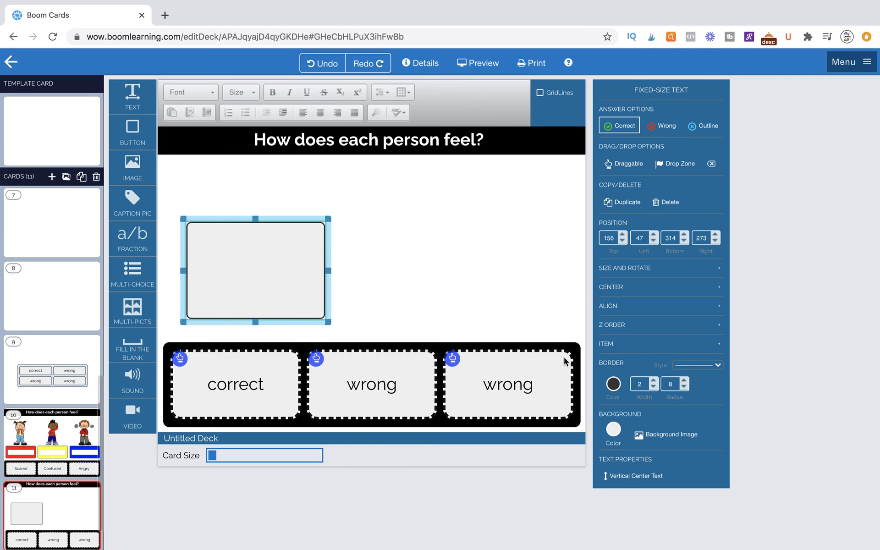
Increase the blank button's border radius, and check the radius used on the middle answer choice.
left_click(686, 382)
left_click(687, 383)
left_click(686, 382)
left_click(686, 382)
left_click(528, 332)
left_click(431, 404)
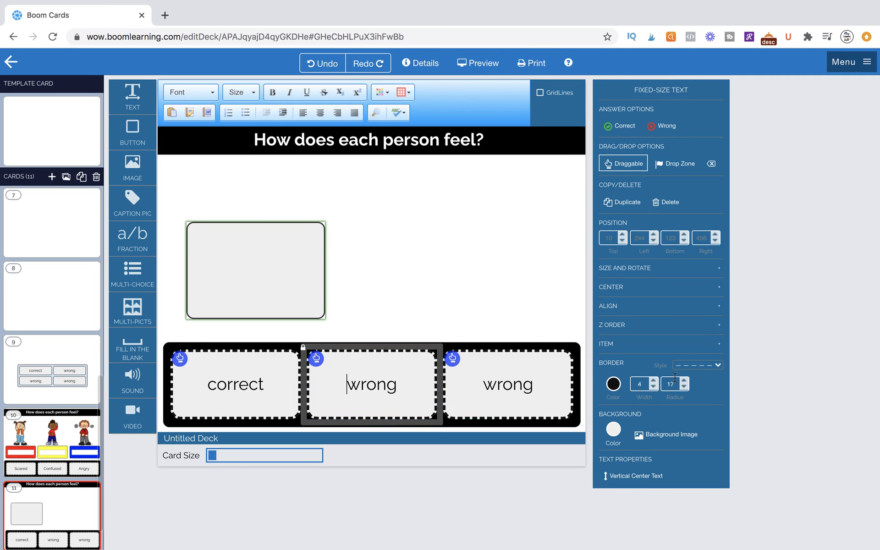
Try to set the blank button's border radius to 17 to match the answer choices.
left_click(298, 269)
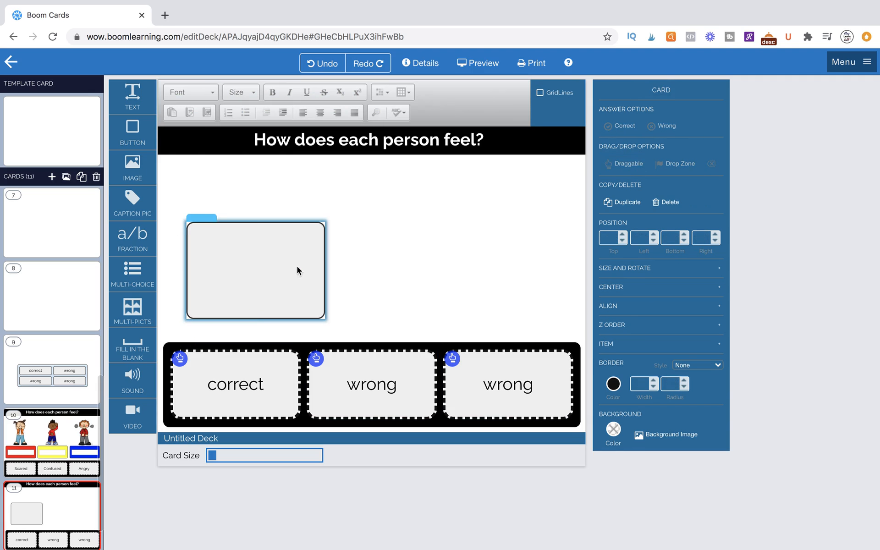
left_click(674, 382)
key("BackSpace")
key("BackSpace")
type("7")
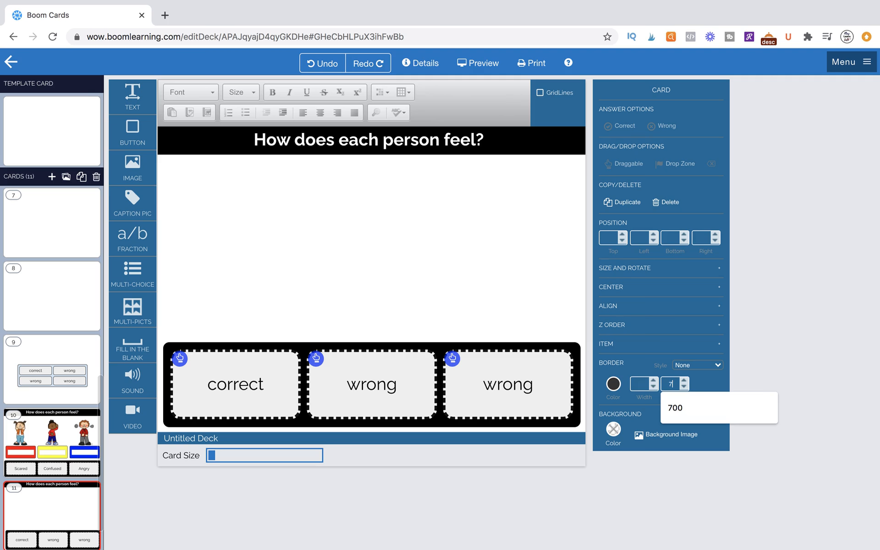
type("1")
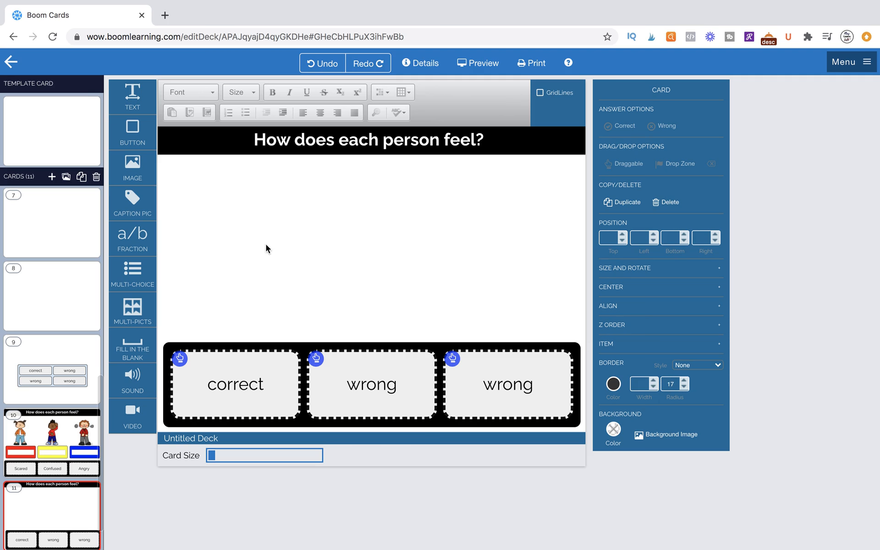
Add a new button above the answer row, at about top 171 and left 144, and clear its label.
left_click_drag(132, 132, 265, 244)
double_click(262, 240)
key("BackSpace")
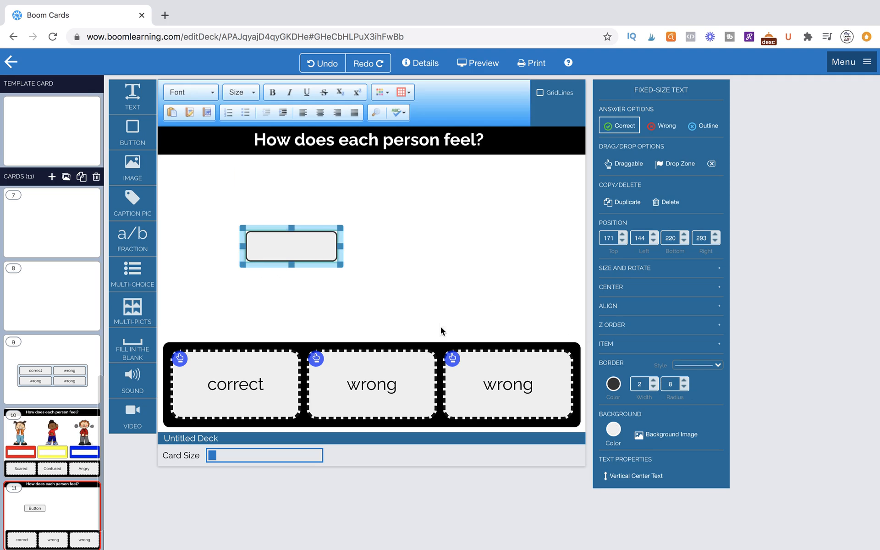
Try to replace the border radius of the blank button above the answer row.
left_click(672, 385)
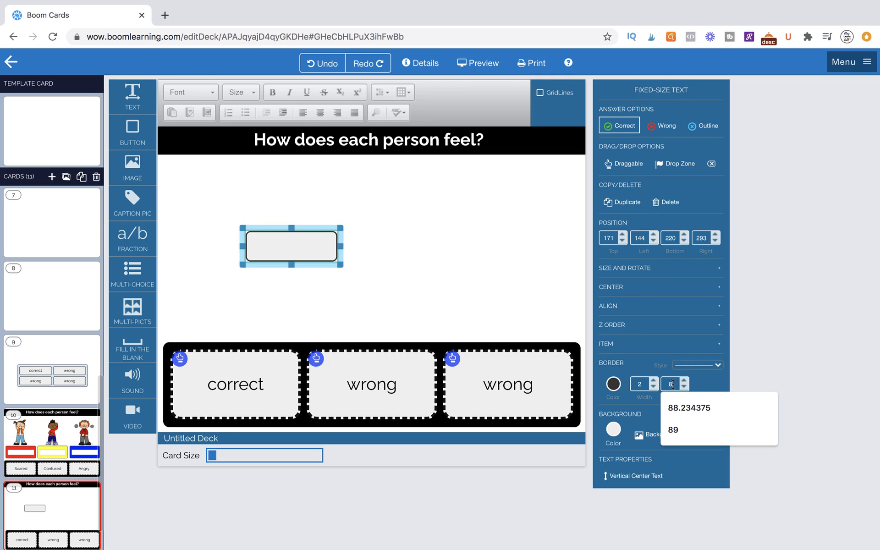
key("BackSpace")
left_click(412, 253)
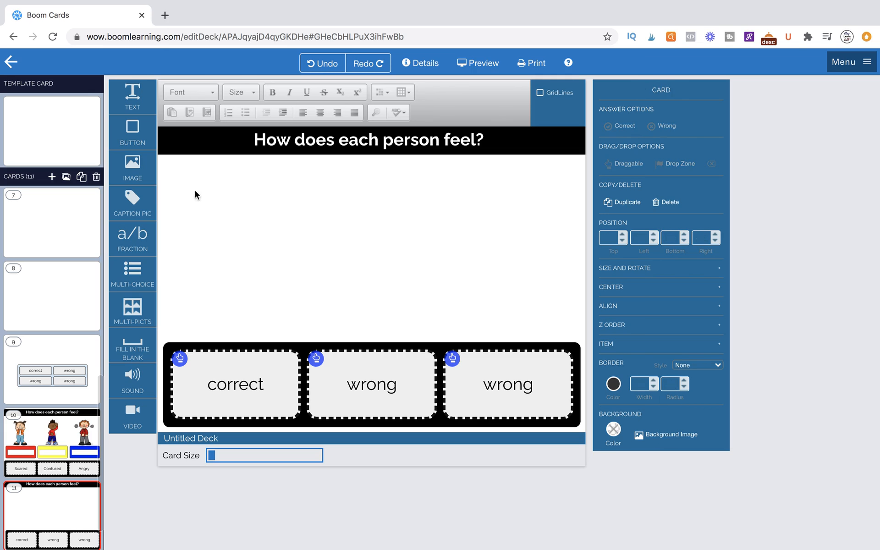
Add a new button above the answer row and set its border radius to 17.
left_click_drag(133, 133, 316, 294)
left_click(684, 380)
left_click(684, 380)
left_click(684, 380)
left_click(684, 380)
left_click(684, 380)
left_click(684, 380)
left_click(684, 380)
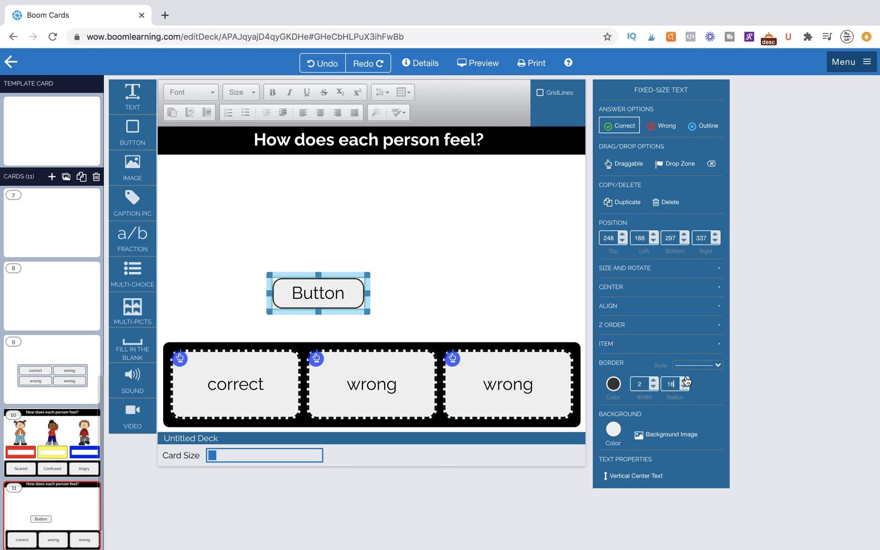
left_click(684, 380)
left_click(436, 291)
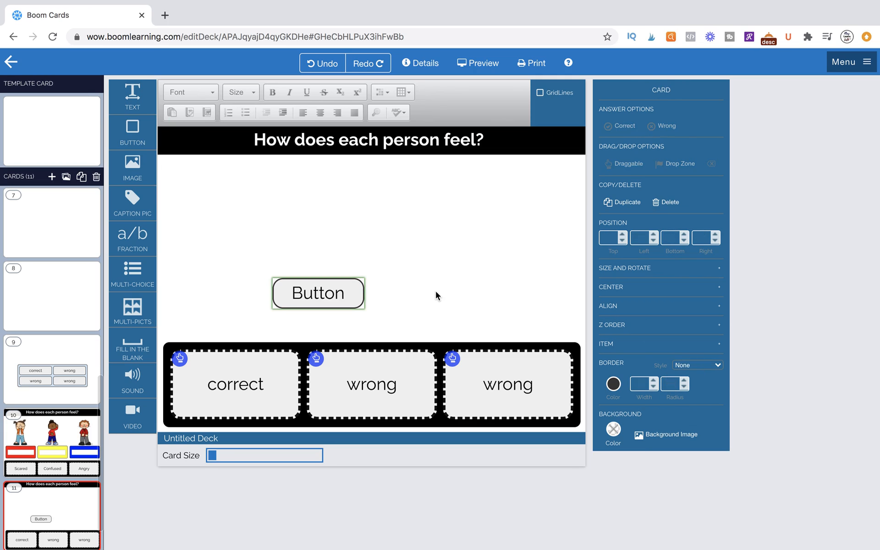
Clear the new button's label.
left_click(303, 296)
double_click(303, 296)
key("BackSpace")
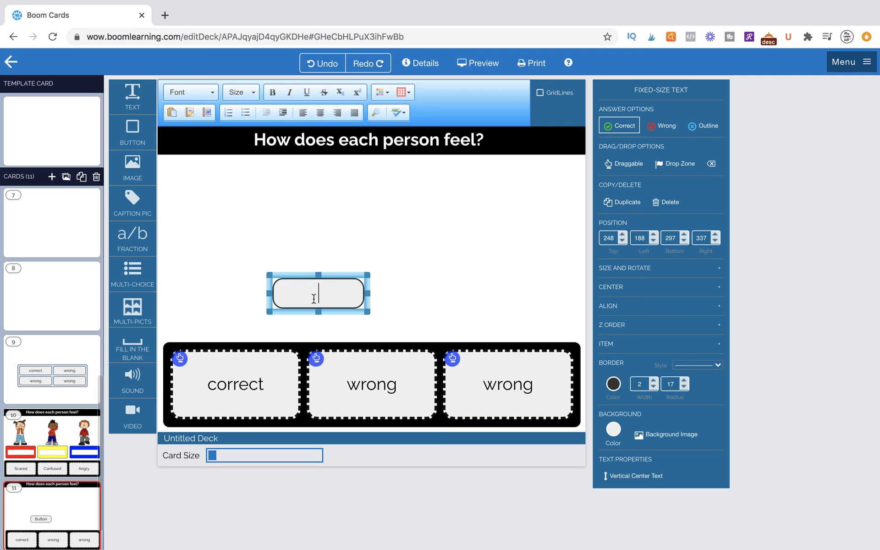
Enlarge the blank button to about 163 by 112 and move it to about top 170, left 29.
left_click_drag(368, 313, 372, 347)
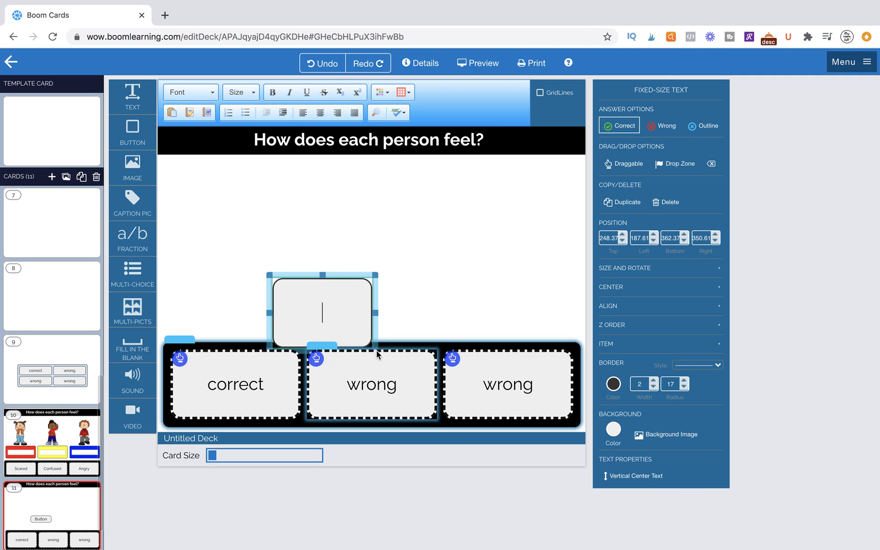
left_click_drag(341, 314, 255, 253)
left_click(251, 275)
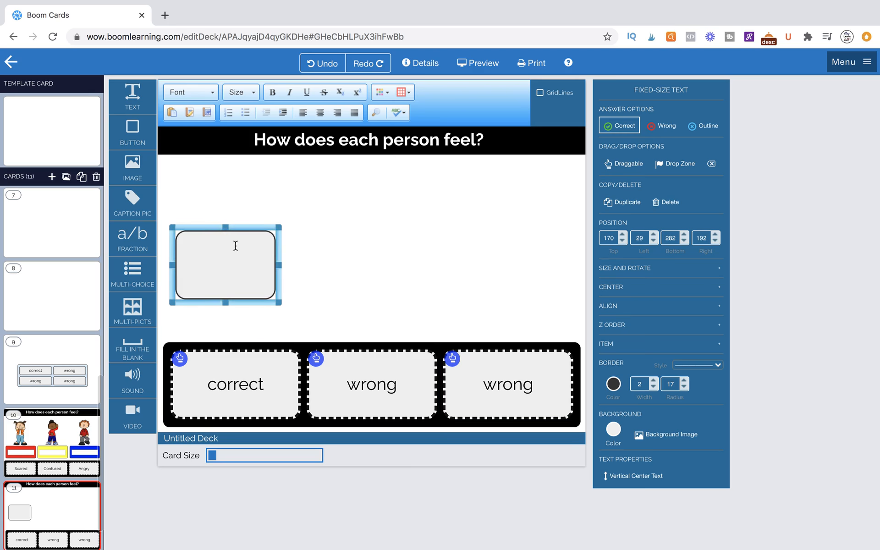
Make the blank button draggable and widen it to about 209 by 116.
left_click(628, 164)
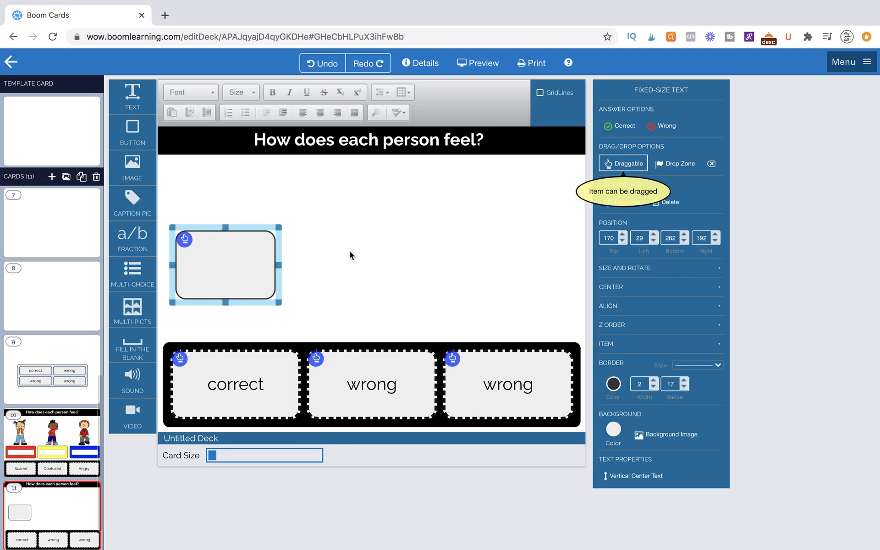
left_click_drag(282, 300, 281, 393)
left_click_drag(296, 337, 302, 344)
key("ctrl+z")
key("ctrl+z")
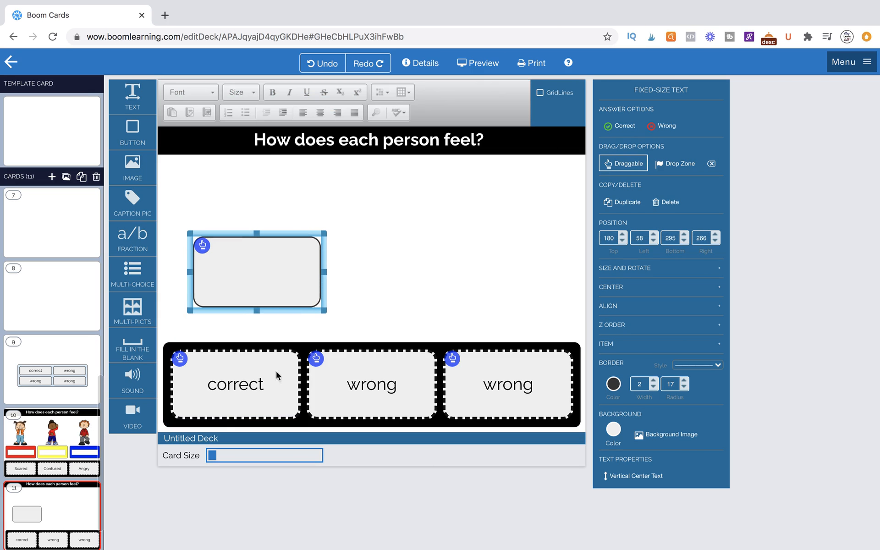
Match the blank button's size to the first answer choice, setting width 213 and height 114.
left_click(264, 384)
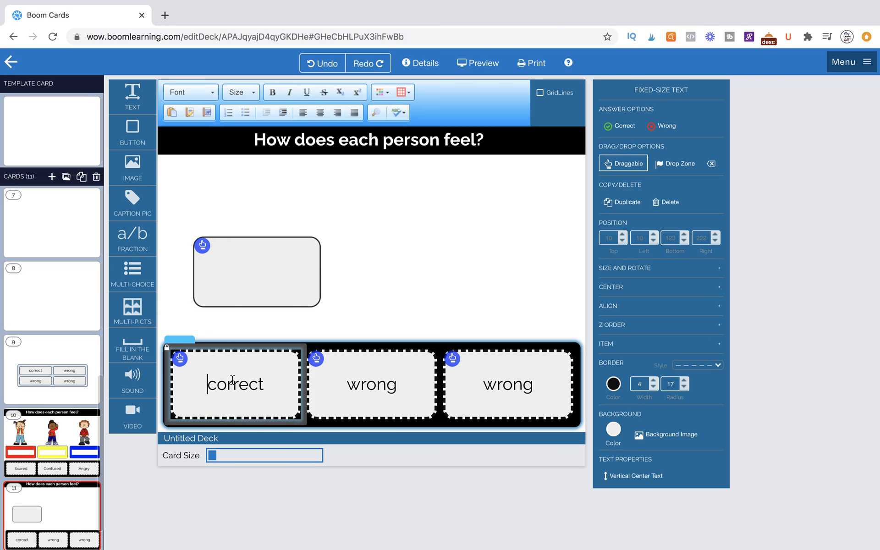
left_click(635, 274)
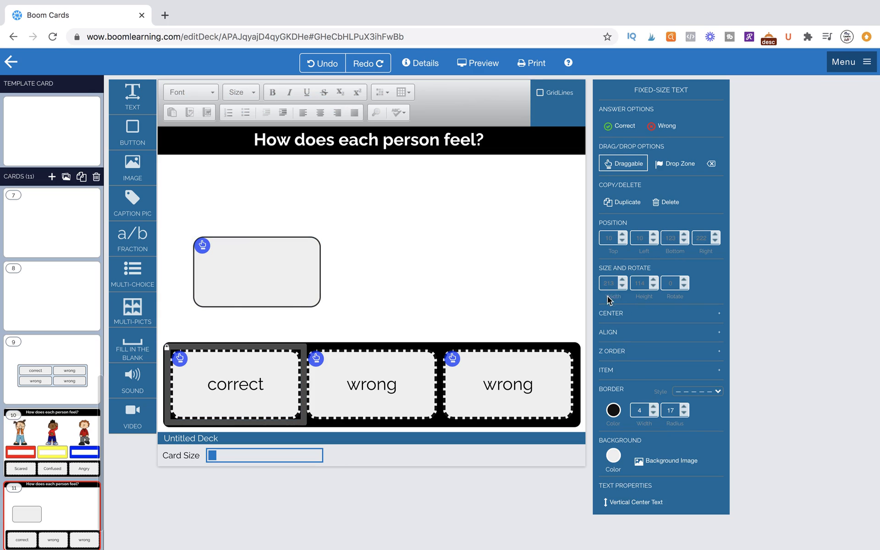
left_click(502, 284)
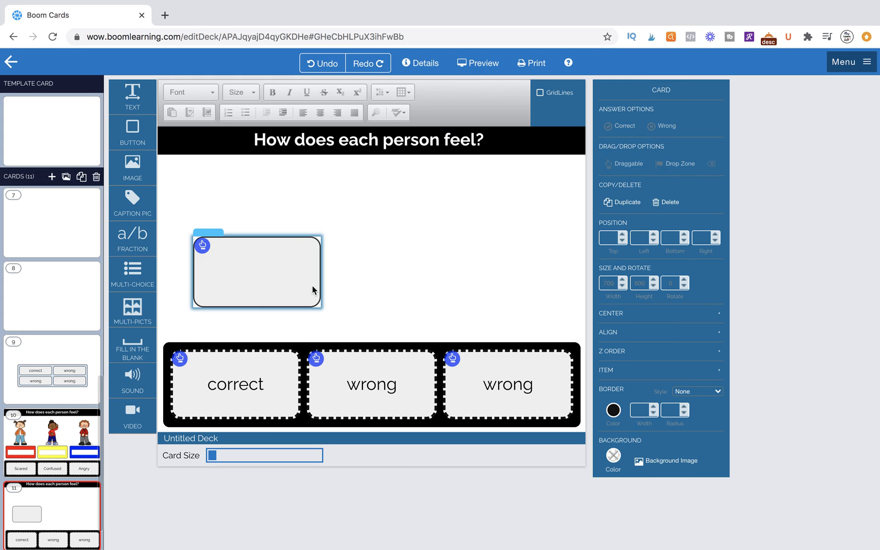
left_click(312, 286)
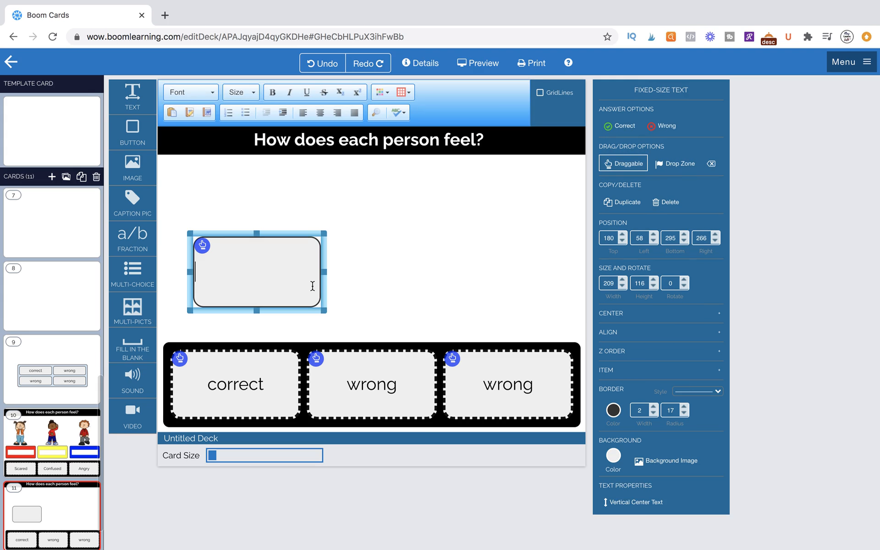
left_click(615, 284)
left_click(622, 280)
left_click(622, 280)
left_click(654, 286)
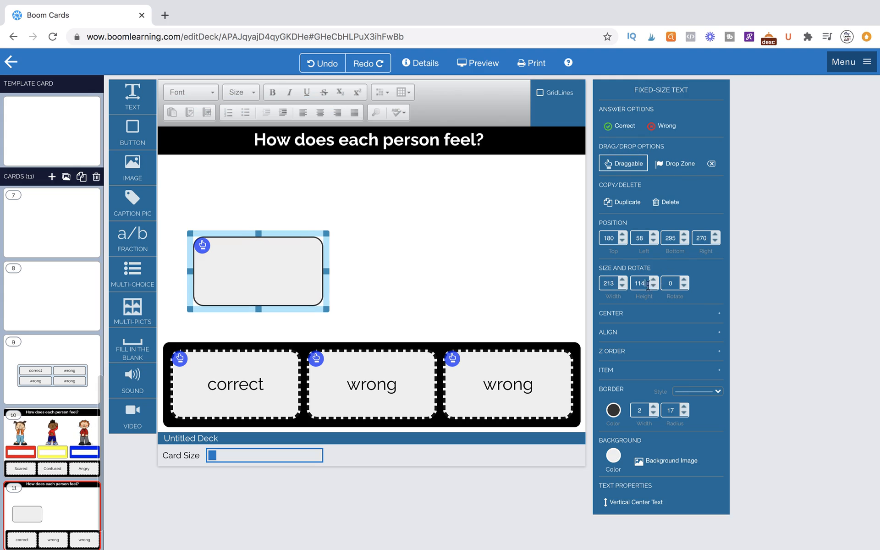
left_click(457, 281)
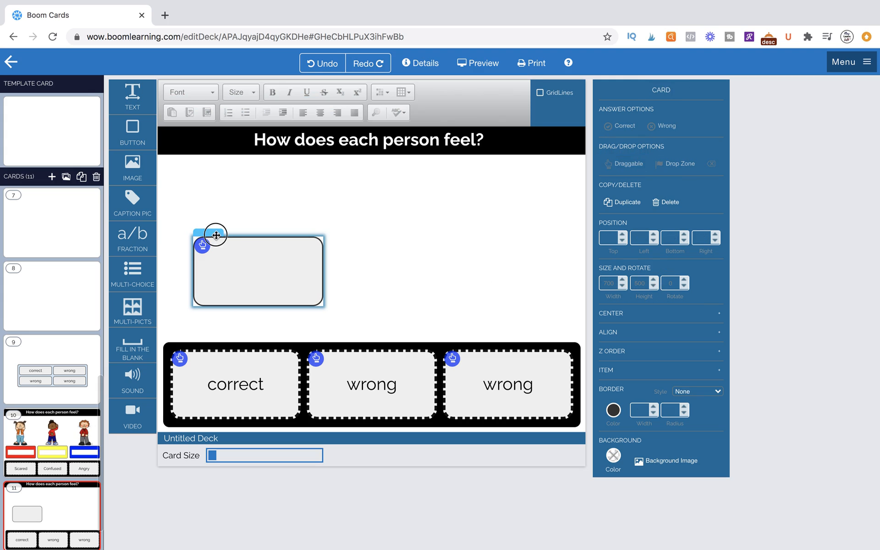
Place the blank button above the "correct" choice at about top 232, left 20, and make it a drop zone.
left_click_drag(216, 236, 193, 267)
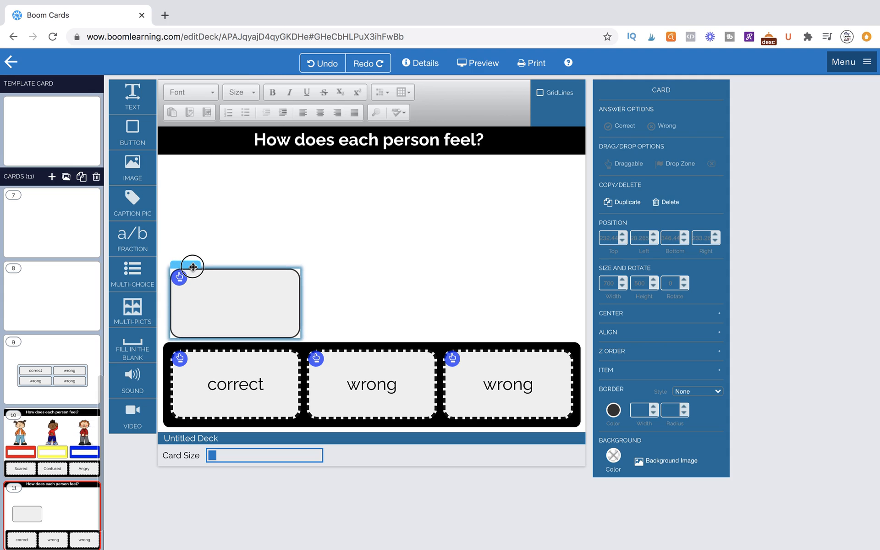
left_click(345, 302)
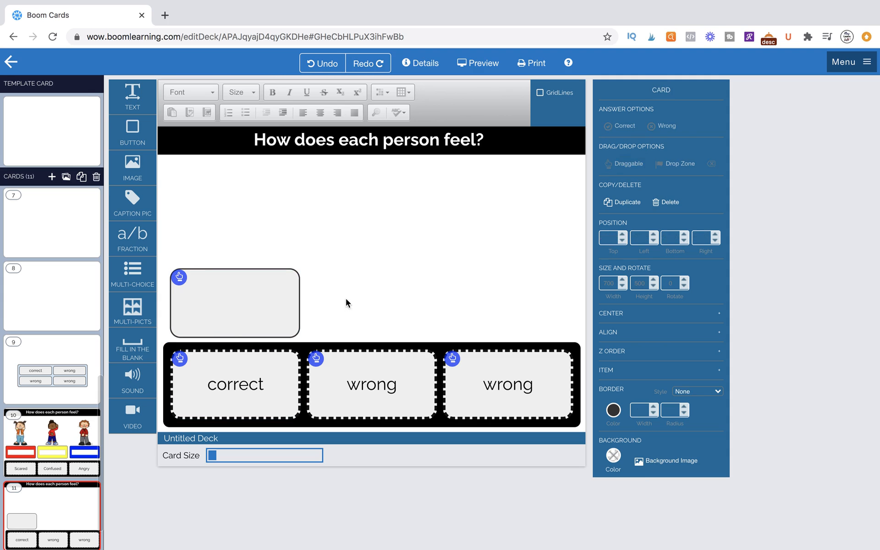
left_click(195, 284)
left_click(681, 164)
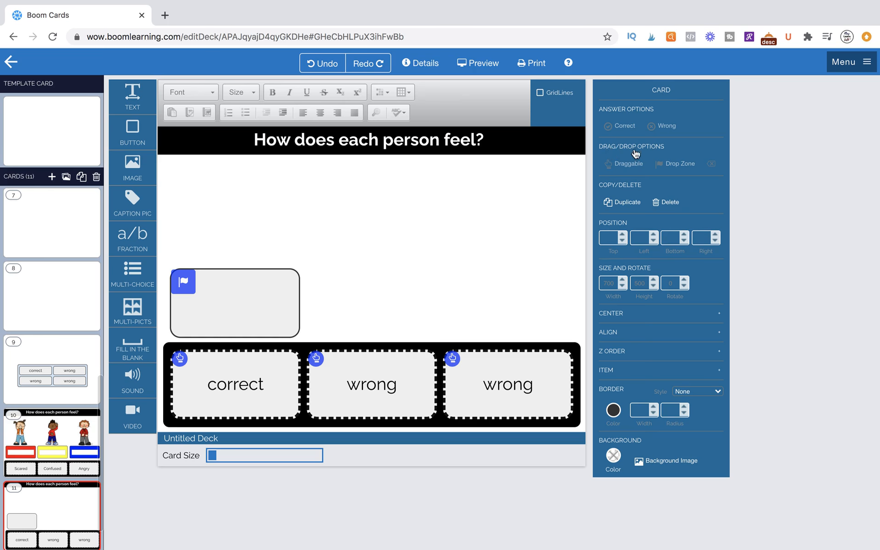
Copy the drop zone and place the copy above the middle answer choice at about top 234, left 241.
left_click(207, 284)
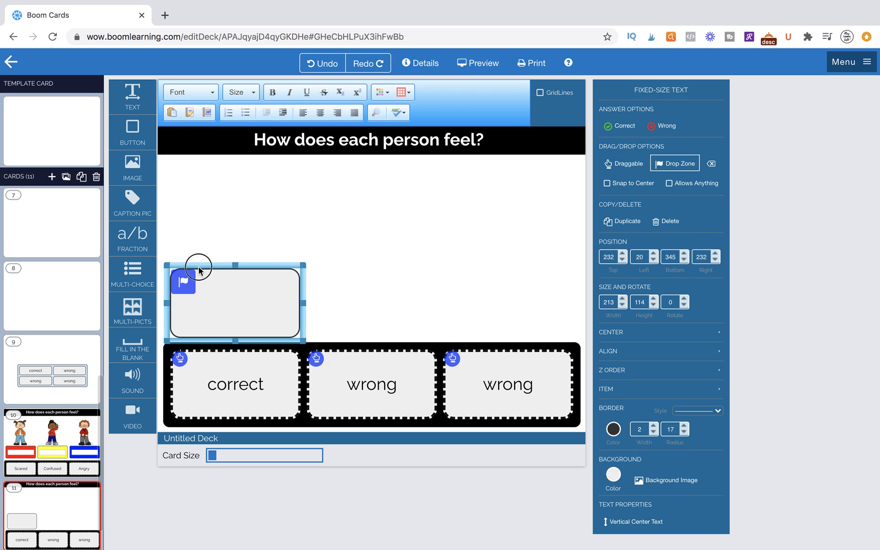
left_click(199, 268)
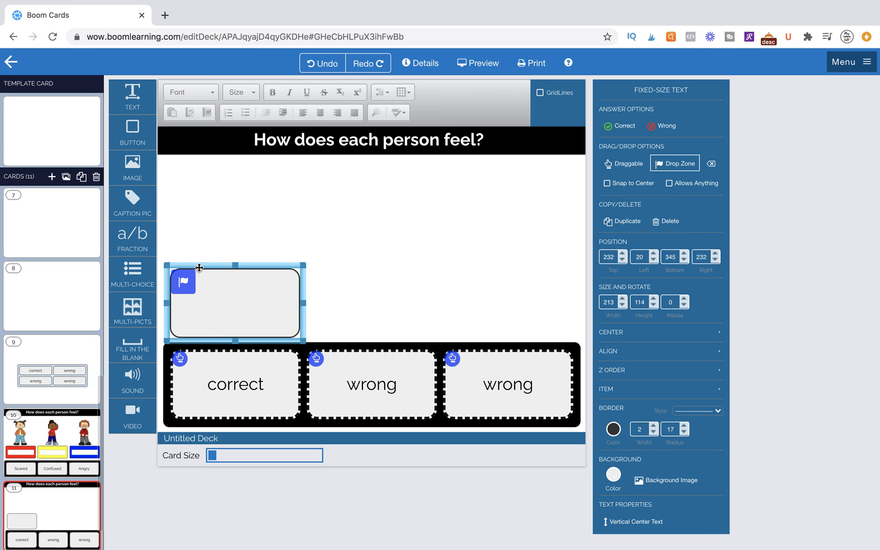
left_click(220, 241)
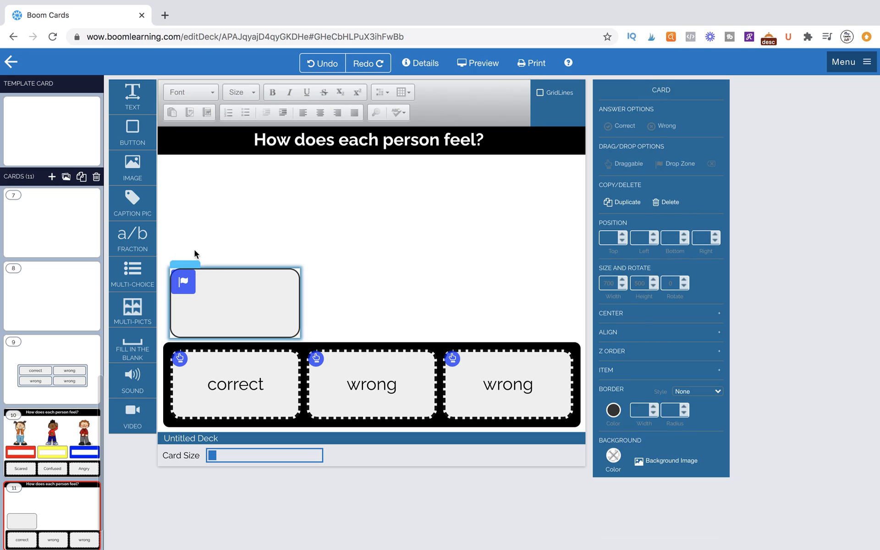
left_click(189, 266)
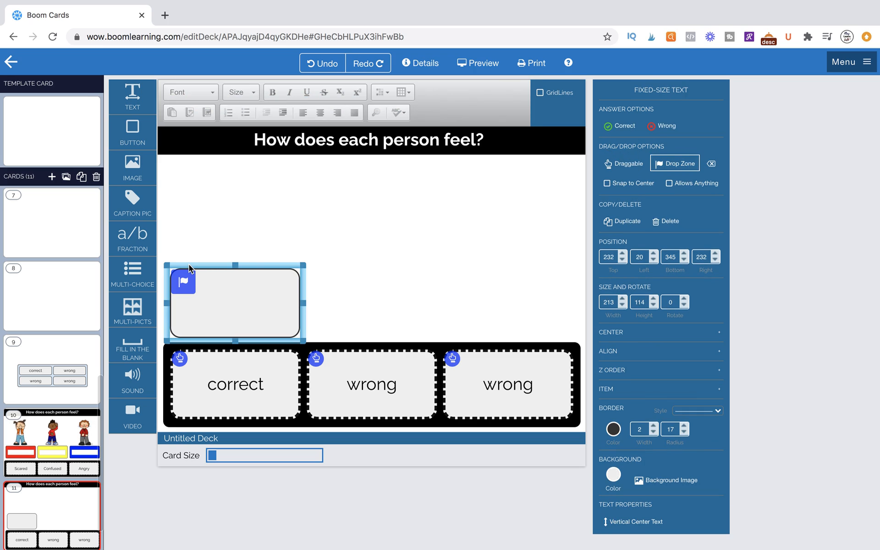
key("ctrl+c")
key("ctrl+v")
left_click_drag(287, 269, 412, 266)
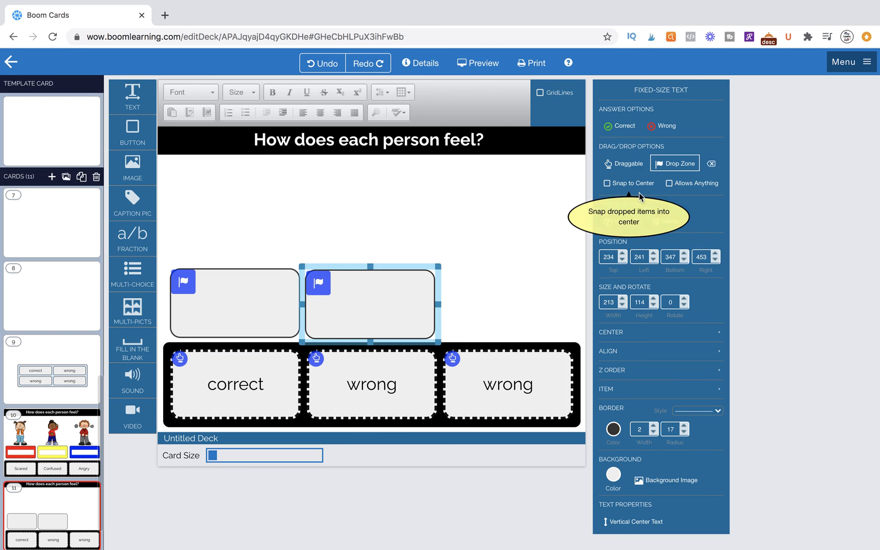
Duplicate the middle drop zone and place the duplicate above the third answer choice.
left_click(624, 221)
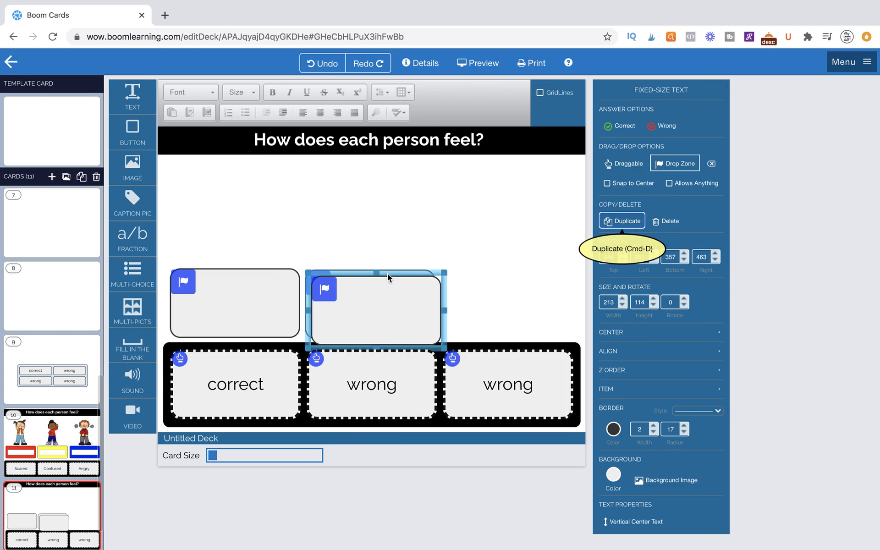
left_click_drag(387, 277, 519, 265)
left_click(424, 220)
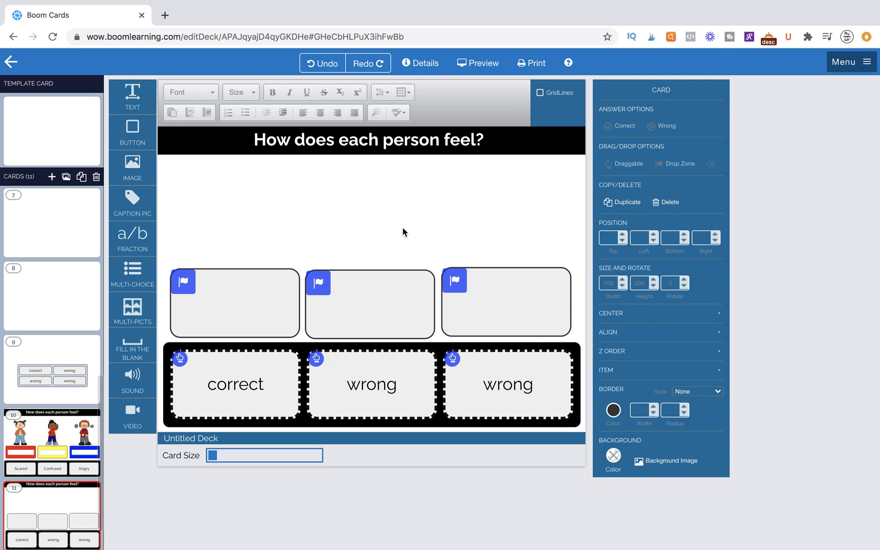
Align the top edges of all three drop zones with the first one.
left_click(267, 301)
left_click(422, 299, "shift")
left_click(519, 306, "shift")
left_click(609, 351)
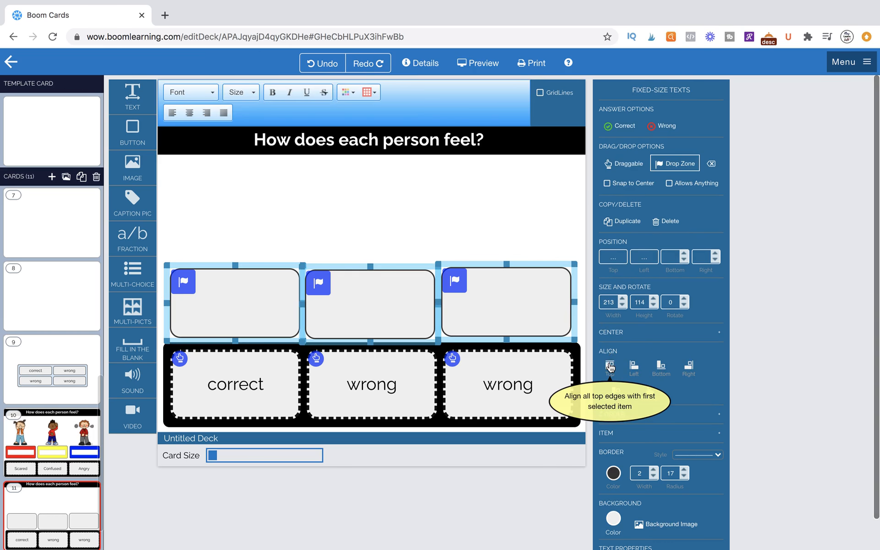
left_click(610, 367)
left_click(497, 232)
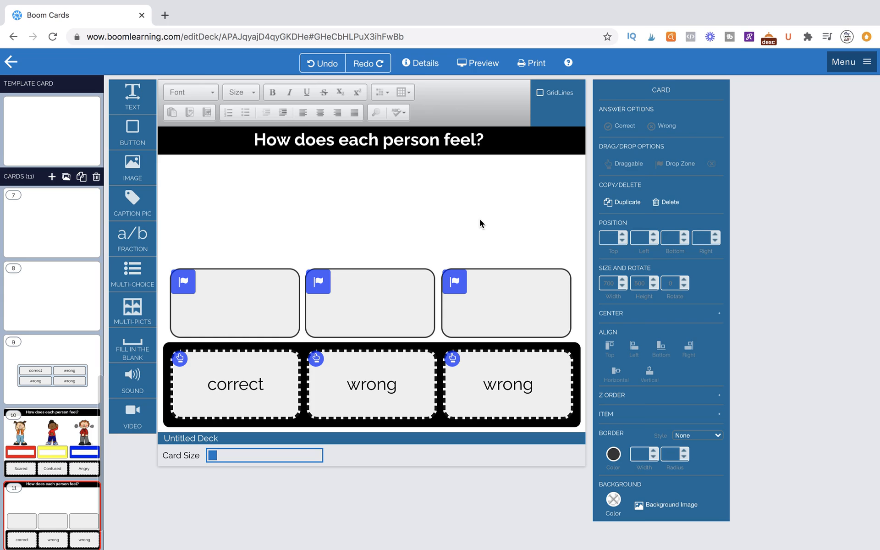
Nudge the three drop zones together one unit to the right to line up with the answer choices.
left_click(284, 307)
left_click(330, 304, "shift")
left_click(457, 304, "shift")
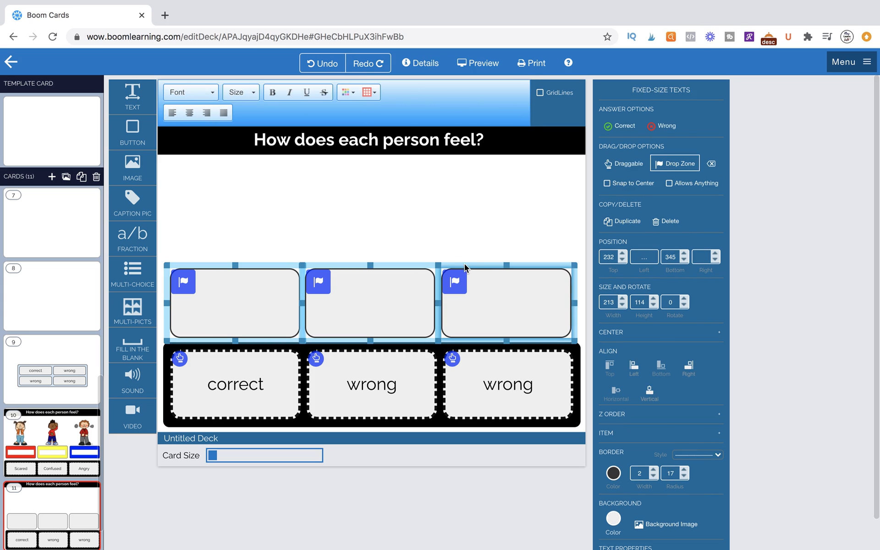
key("Right")
key("Right")
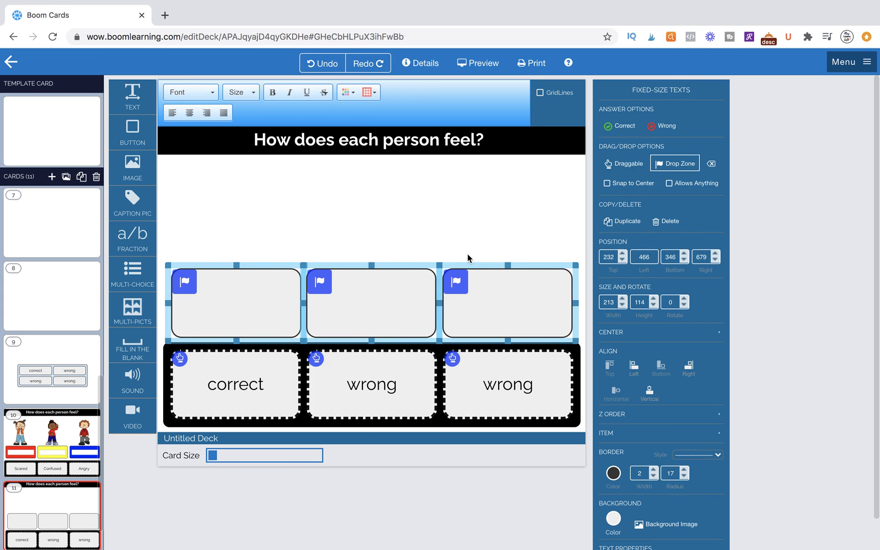
key("Left")
left_click(439, 210)
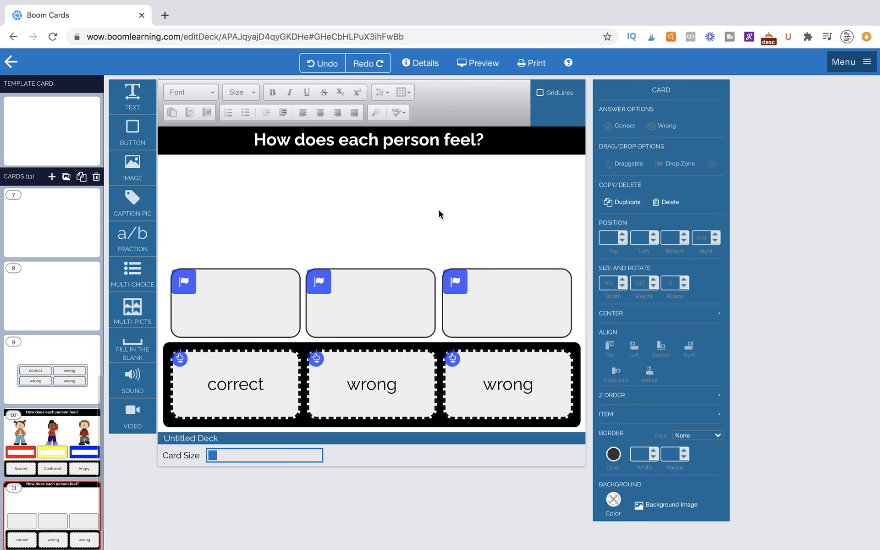
Set the first drop zone's background color to red.
left_click(250, 307)
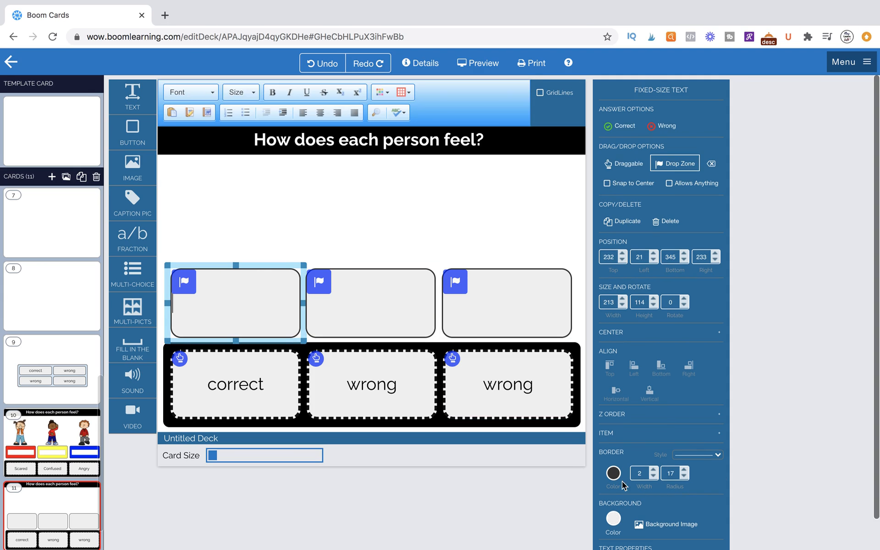
left_click(613, 473)
left_click(613, 473)
left_click(615, 520)
left_click(632, 397)
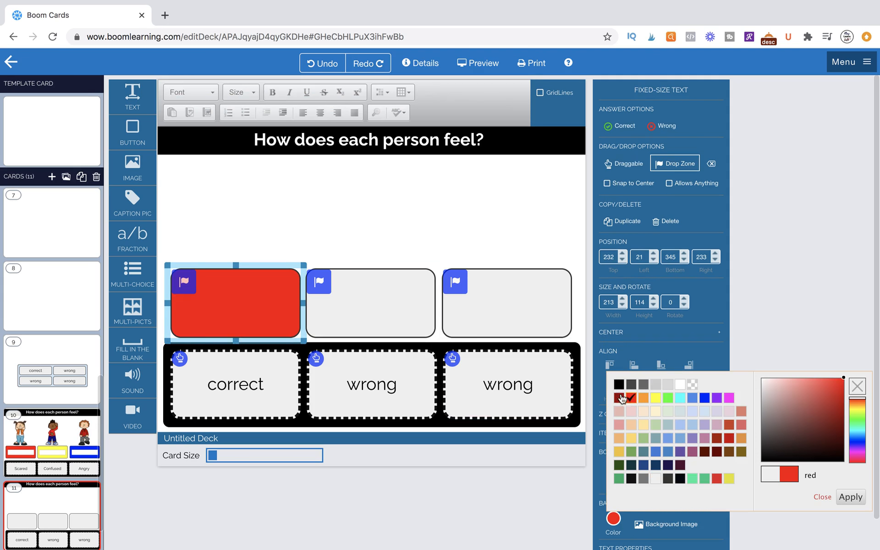
Set the middle drop zone's background to yellow and the third drop zone's background to blue.
left_click(344, 329)
left_click(656, 398)
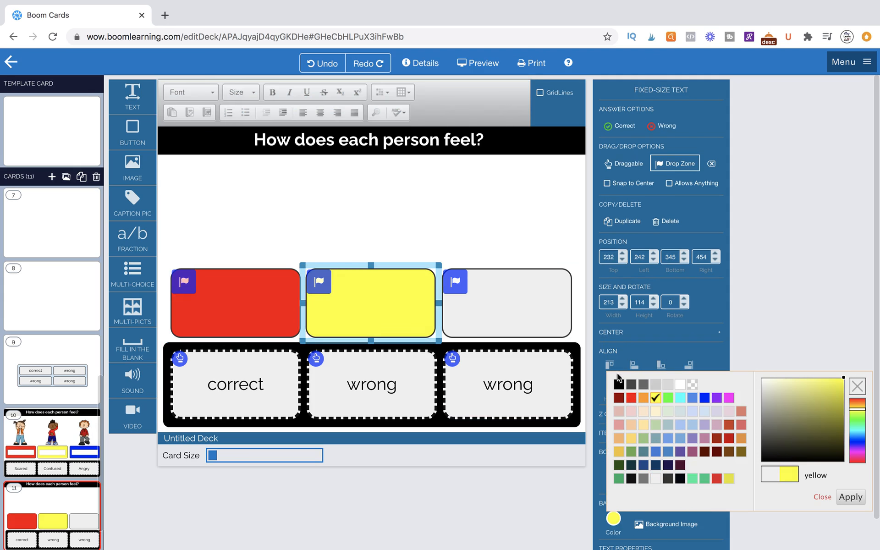
left_click(507, 311)
left_click(704, 397)
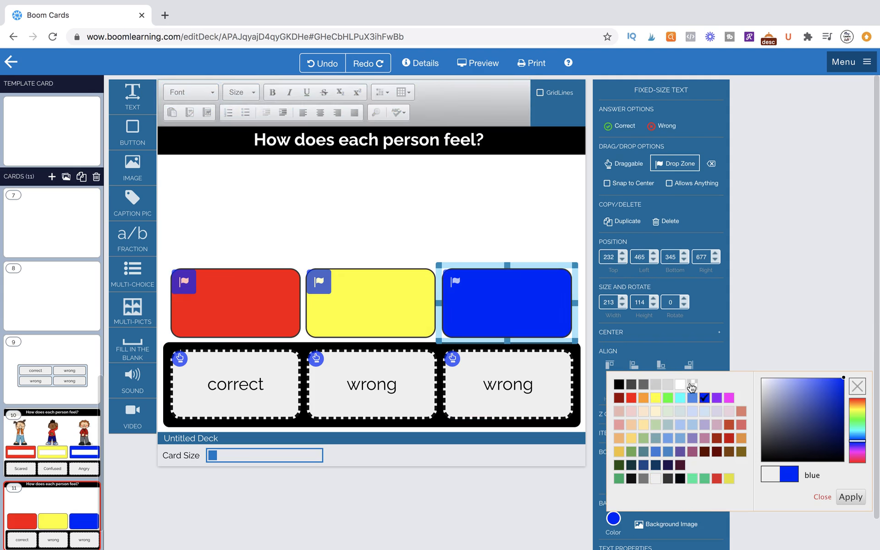
left_click(540, 226)
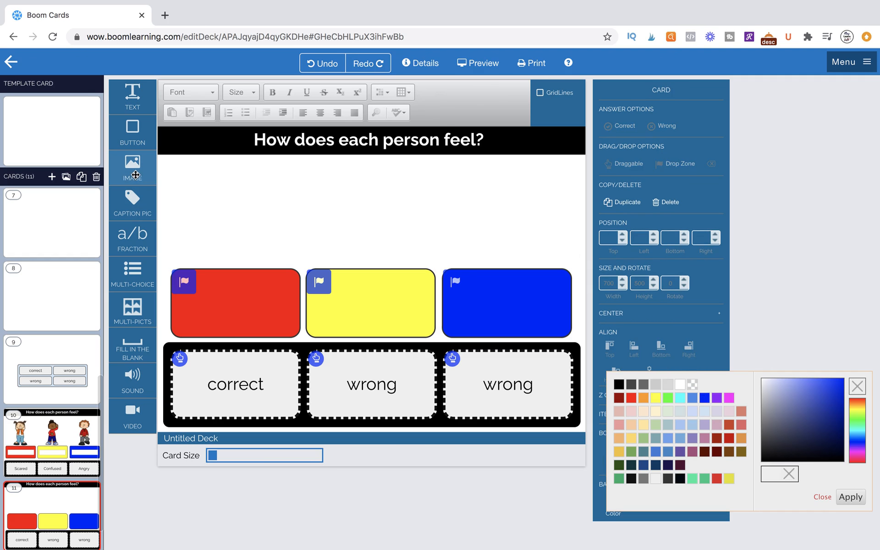
Insert the scared.gif image on the card, shrink it to about 157 by 149, and place it above the red drop zone.
left_click_drag(160, 175, 255, 223)
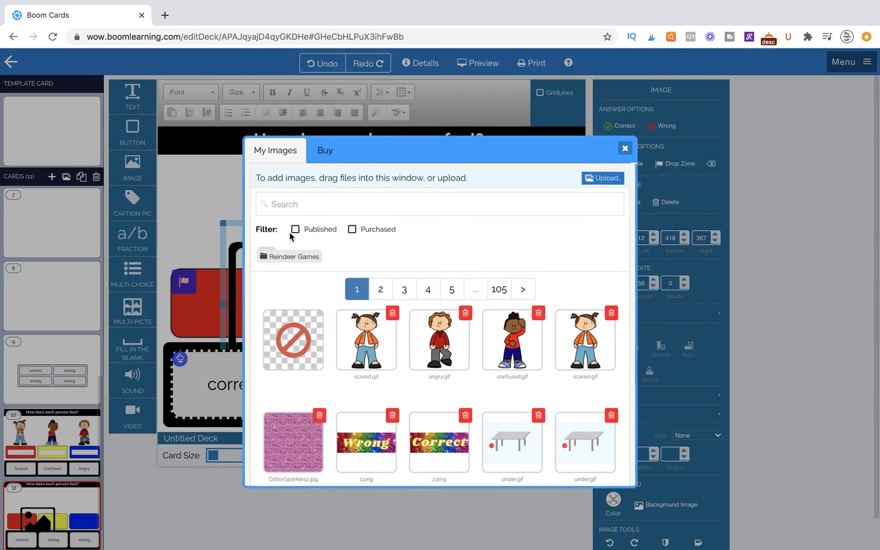
left_click(347, 316)
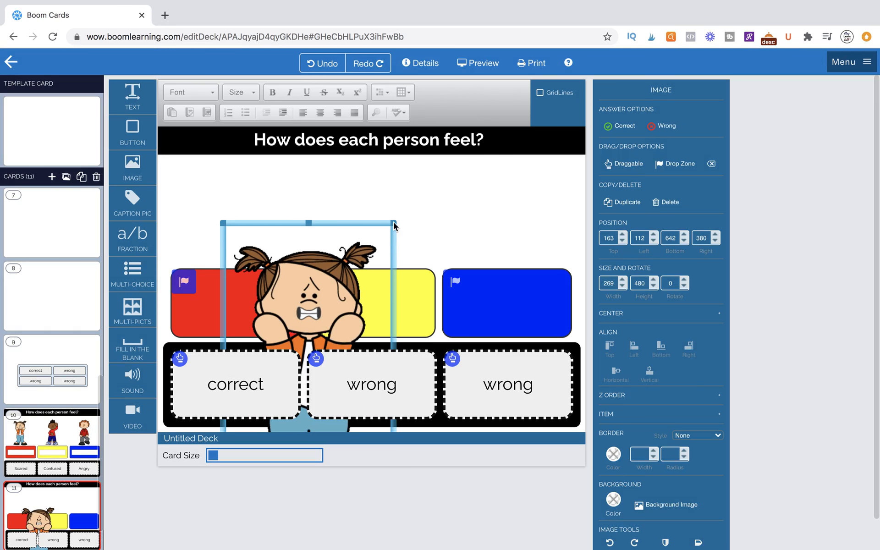
left_click_drag(412, 304, 412, 339)
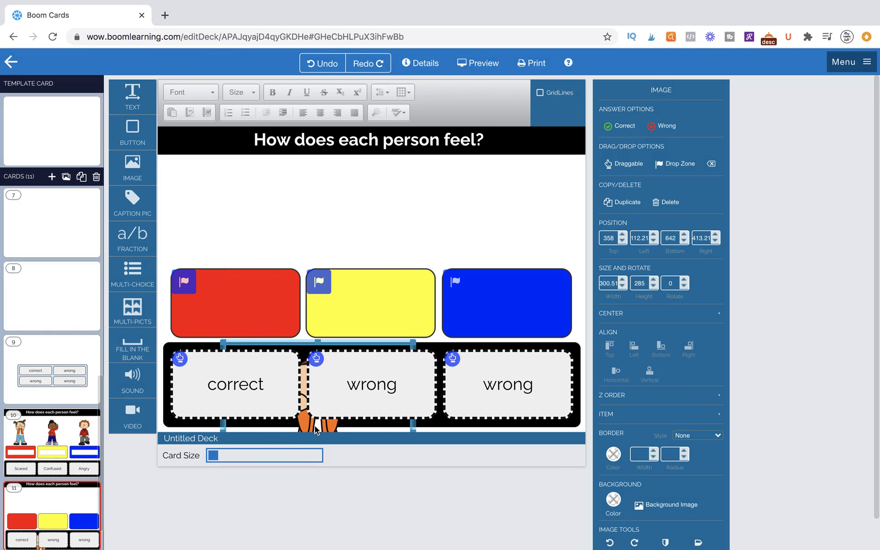
left_click_drag(314, 426, 281, 122)
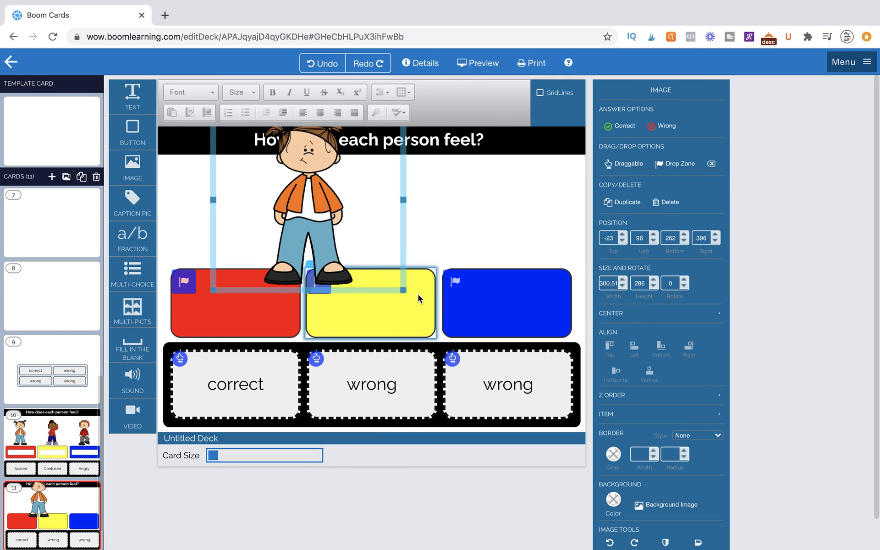
left_click_drag(406, 293, 319, 210)
left_click_drag(264, 178, 240, 234)
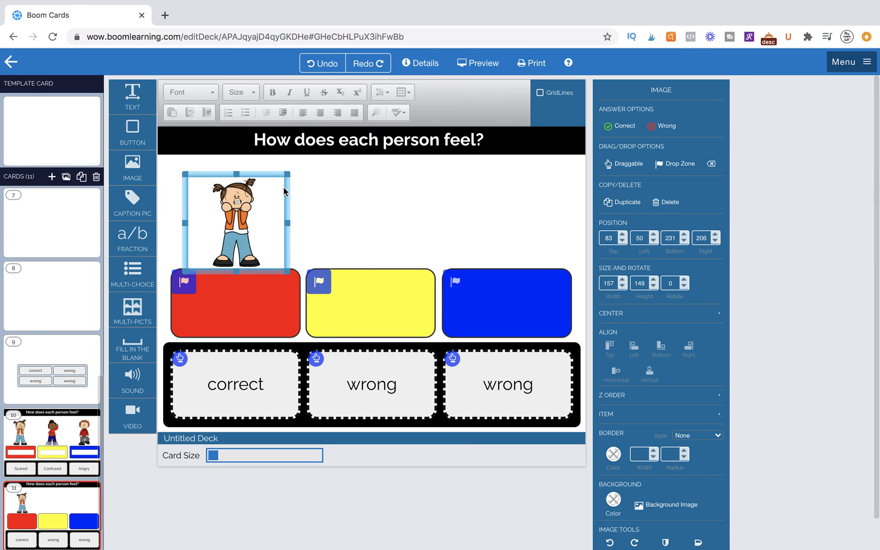
Enlarge the scared girl image to about 198 by 188 and center it just above the red drop zone.
left_click_drag(288, 174, 305, 161)
left_click_drag(255, 183, 244, 184)
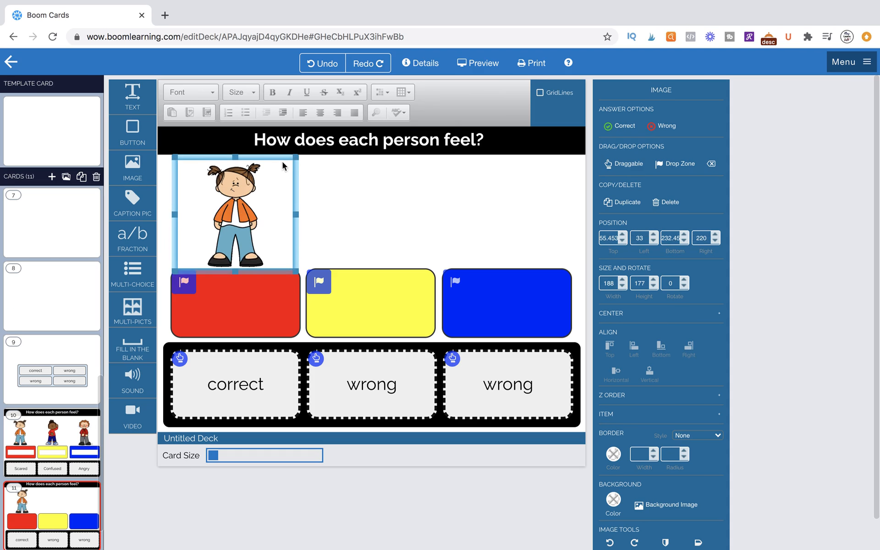
left_click_drag(295, 161, 300, 153)
left_click_drag(242, 182, 238, 180)
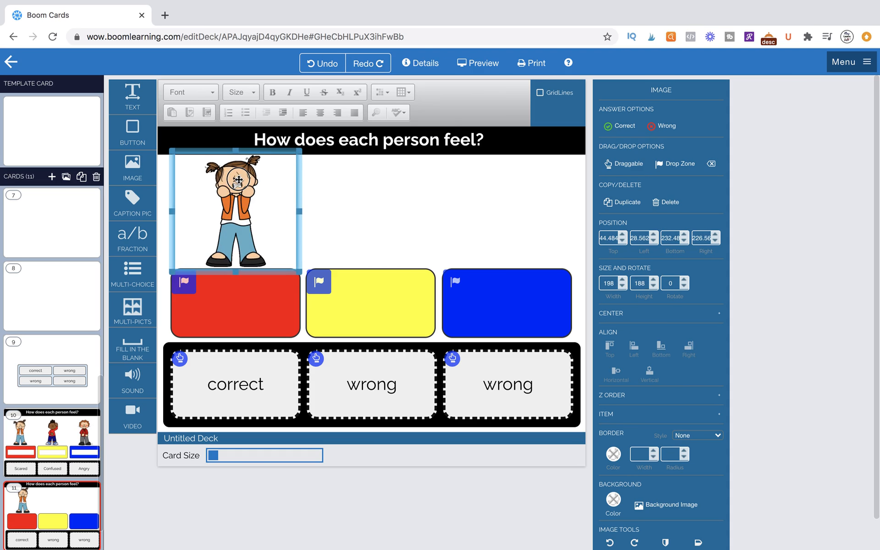
left_click(337, 194)
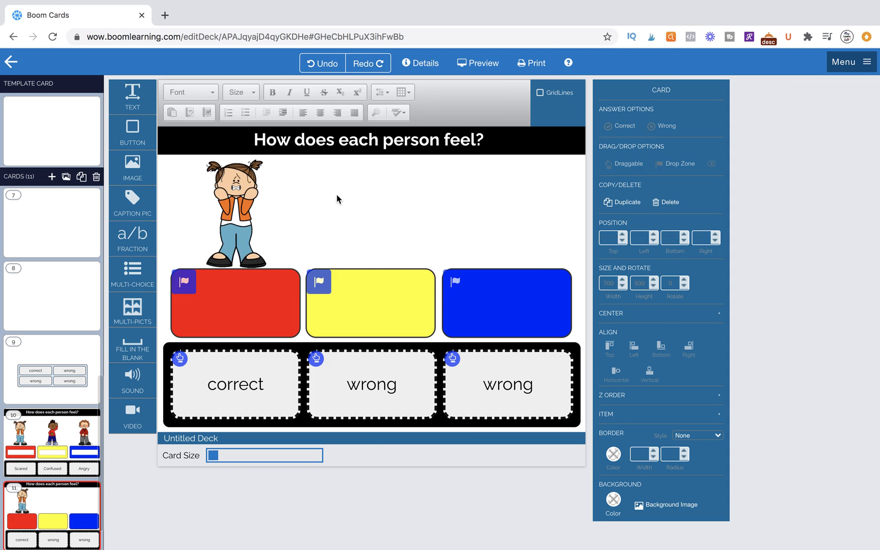